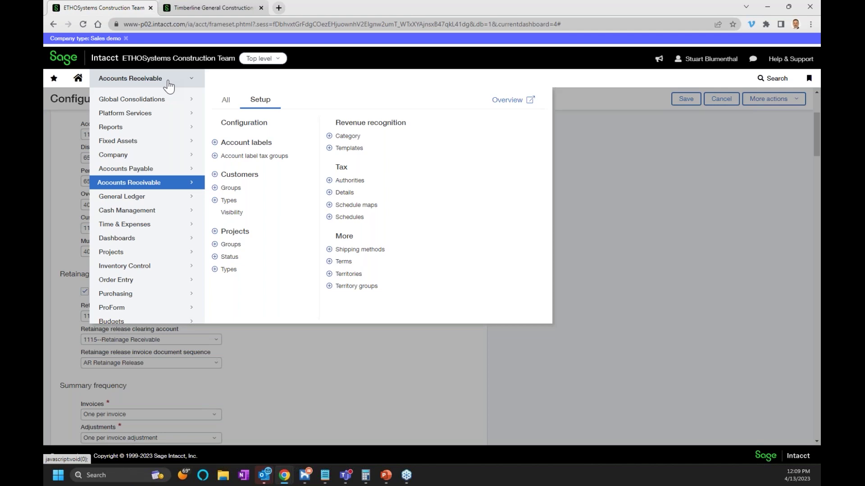
Step: Switch to the Timberline General Construction entity and open the AIA Billing transaction definition in the Order Entry setup for editing
{"action": "left_click", "coordinate": [205, 8]}
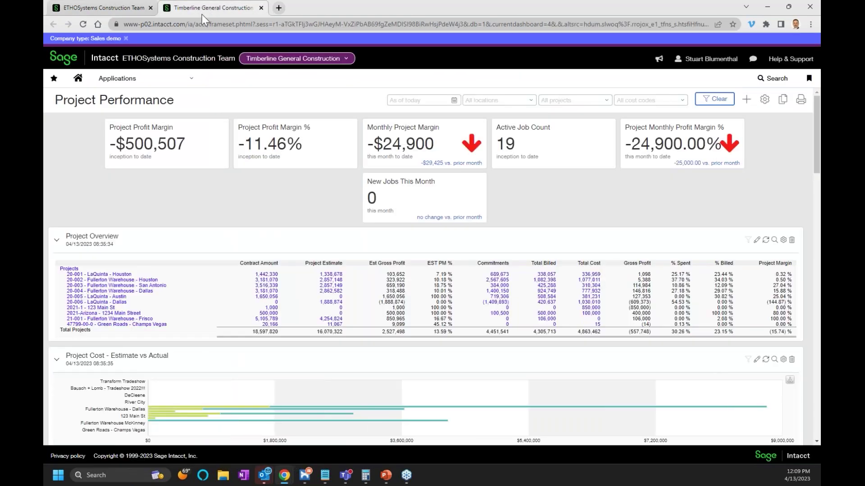
{"action": "left_click", "coordinate": [162, 83]}
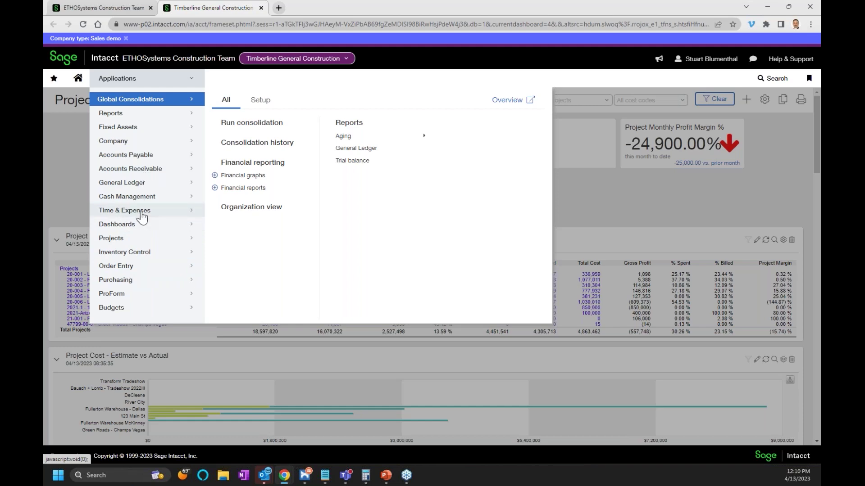
{"action": "left_click", "coordinate": [135, 267]}
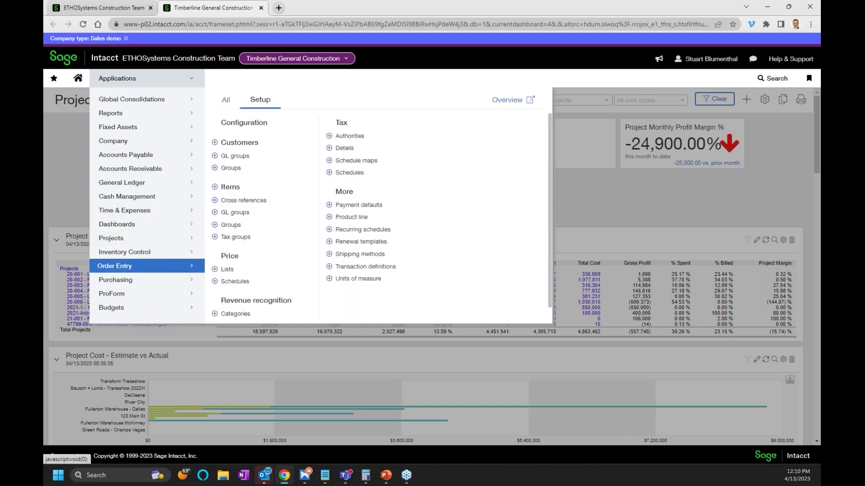
{"action": "left_click", "coordinate": [347, 266]}
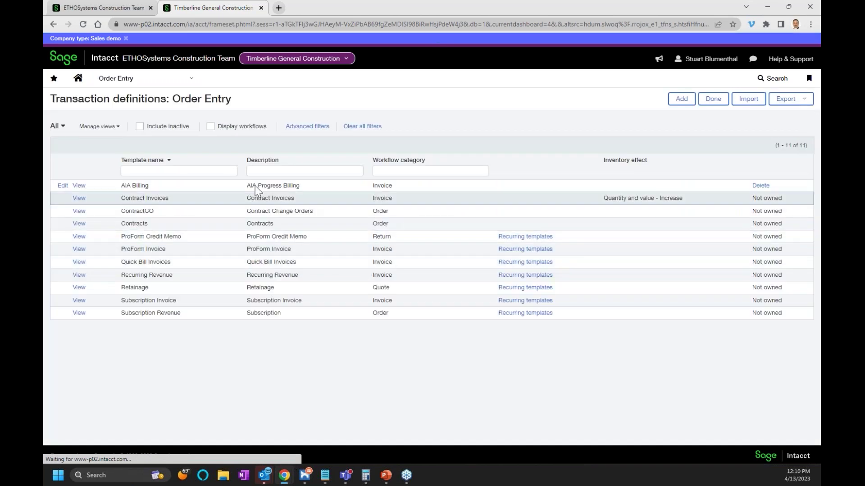
{"action": "left_click", "coordinate": [63, 188]}
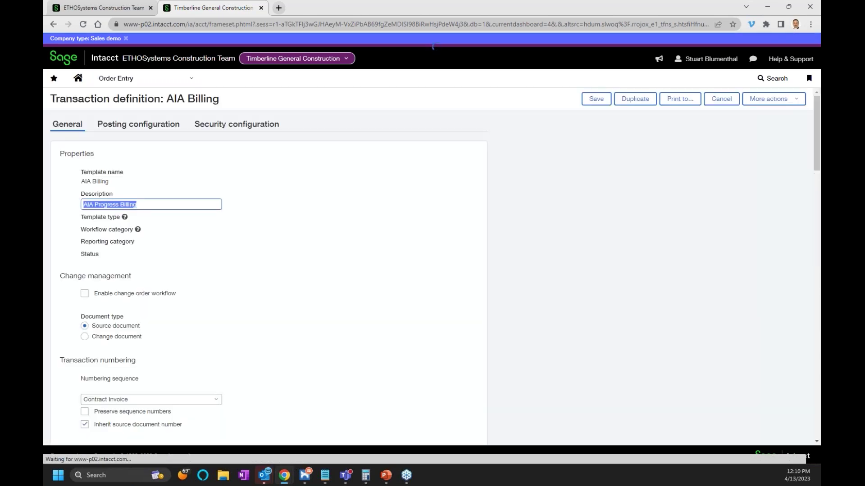
Step: Check the retainage and project contract billing options in the AIA Billing definition and leave it without saving
{"action": "scroll", "coordinate": [222, 238], "scroll_direction": "down", "scroll_amount": 7}
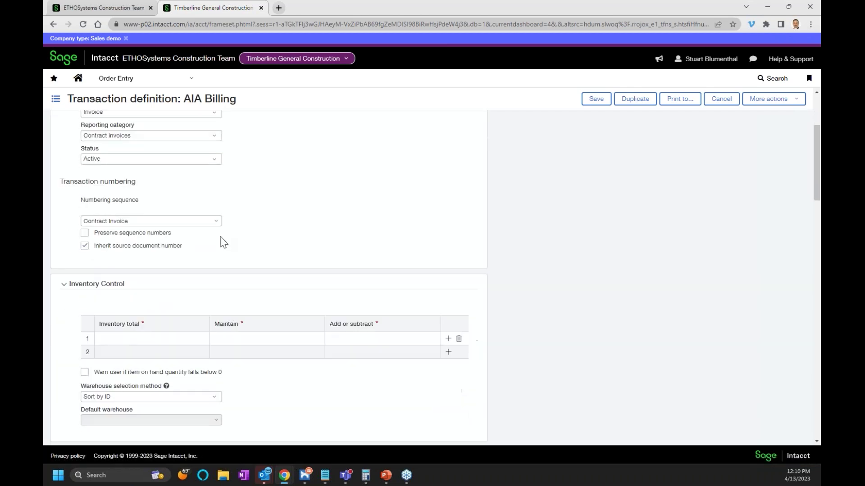
{"action": "scroll", "coordinate": [153, 351], "scroll_direction": "down", "scroll_amount": 6}
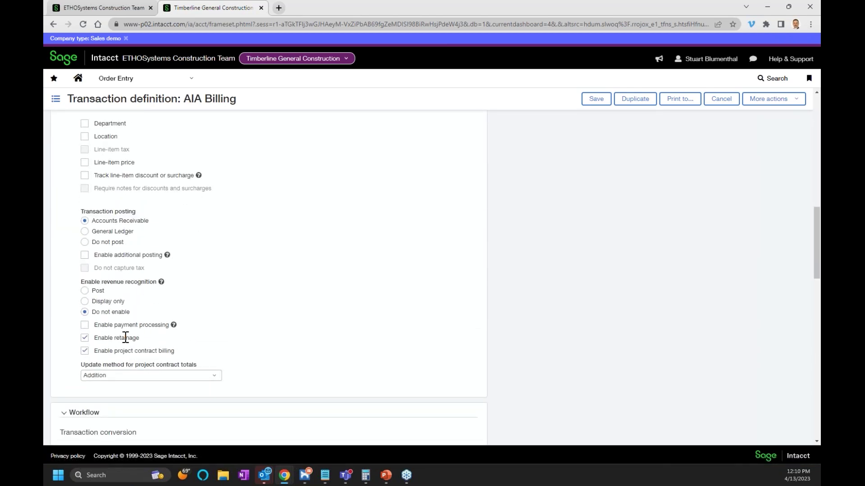
{"action": "left_click", "coordinate": [719, 100]}
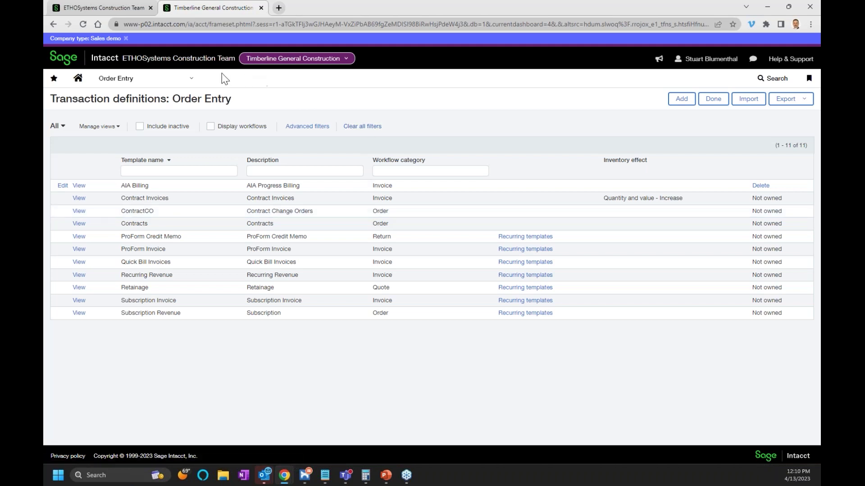
Step: Open the La Quinta - Dallas project contract for editing and review the retainage percentages on its contract lines
{"action": "left_click", "coordinate": [165, 81]}
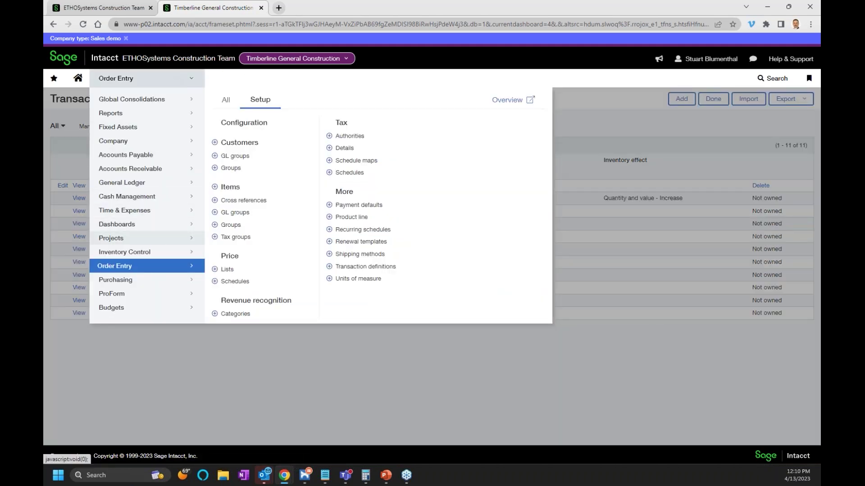
{"action": "mouse_move", "coordinate": [178, 240]}
{"action": "scroll", "coordinate": [380, 258], "scroll_direction": "down", "scroll_amount": 1}
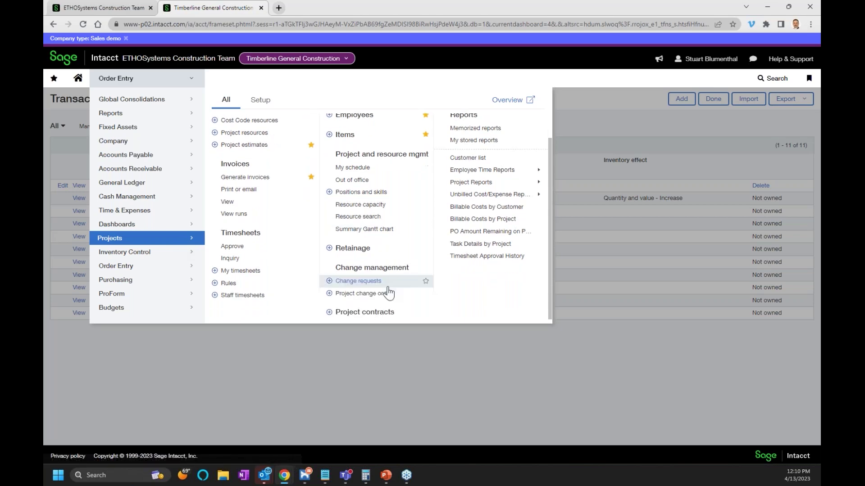
{"action": "left_click", "coordinate": [379, 315]}
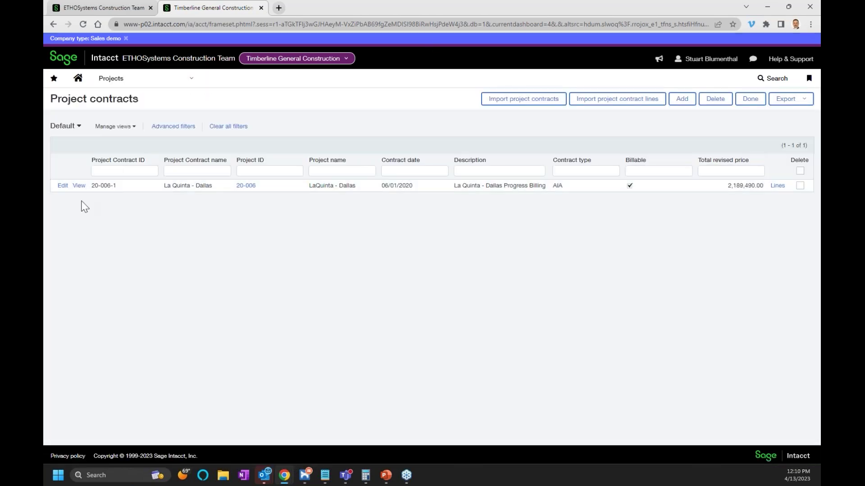
{"action": "left_click", "coordinate": [61, 188]}
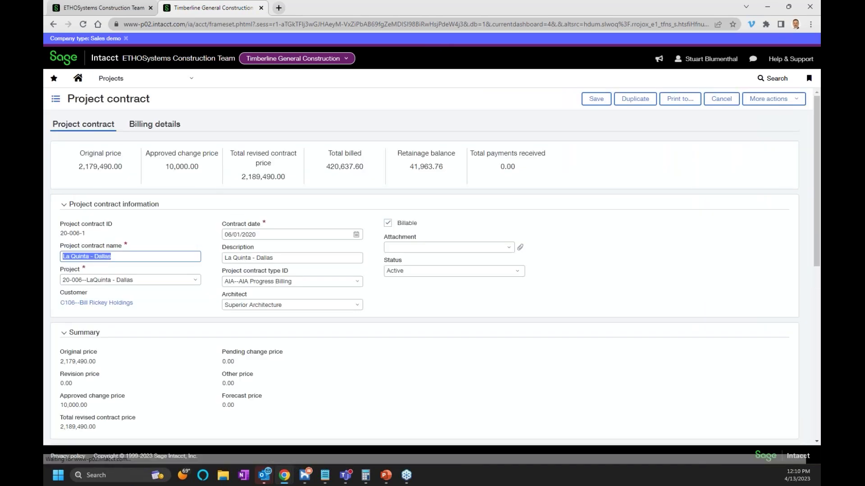
{"action": "scroll", "coordinate": [239, 227], "scroll_direction": "down", "scroll_amount": 7}
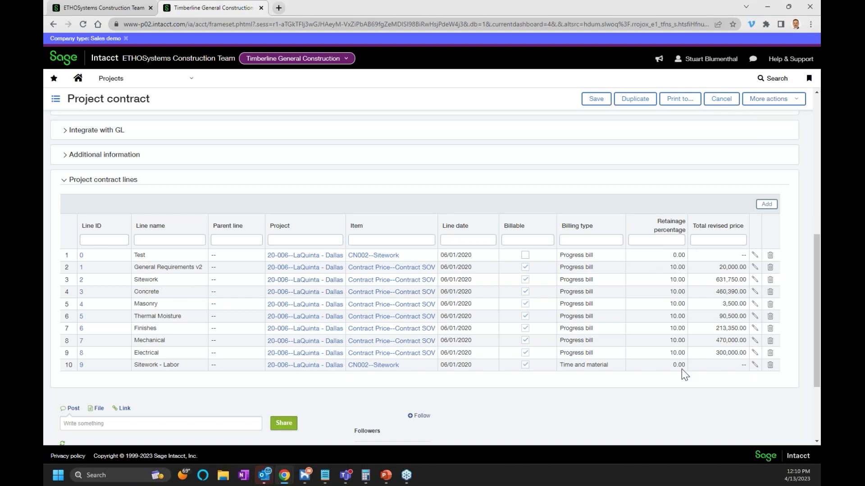
Step: Examine the billed amount and retainage balance of the General Requirements v2 contract line, closing its details unchanged
{"action": "left_click", "coordinate": [754, 270]}
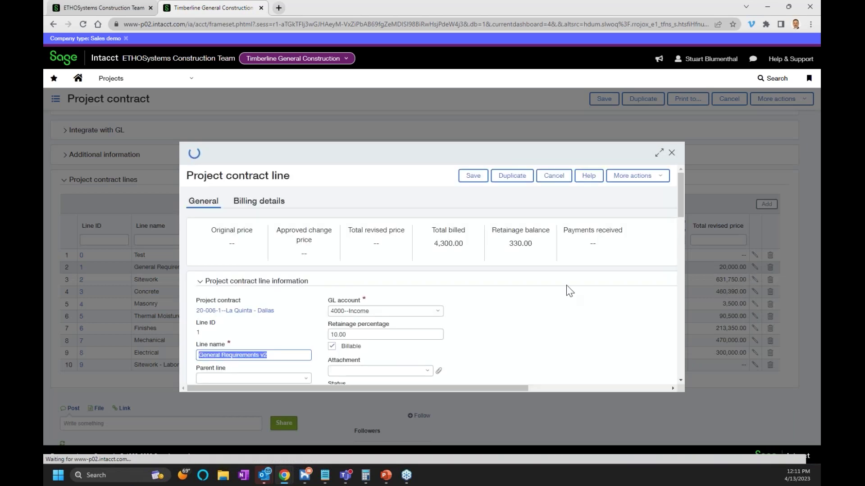
{"action": "scroll", "coordinate": [377, 287], "scroll_direction": "down", "scroll_amount": 1}
{"action": "scroll", "coordinate": [375, 290], "scroll_direction": "up", "scroll_amount": 1}
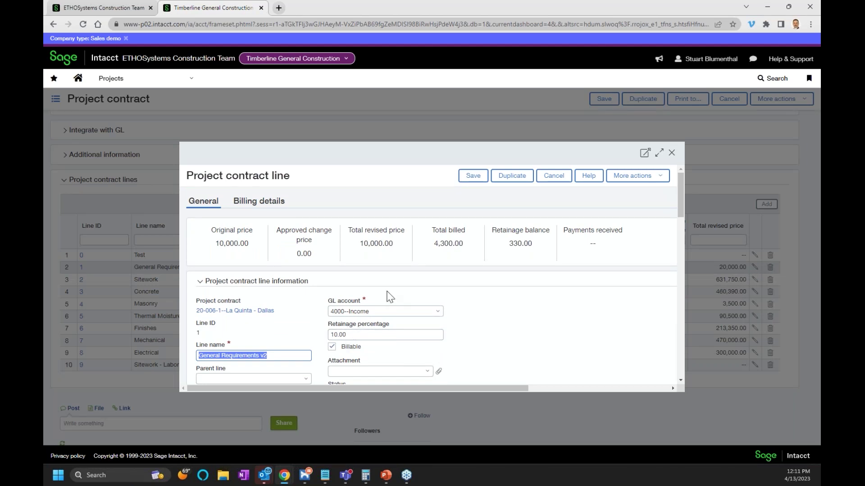
{"action": "left_click", "coordinate": [672, 153]}
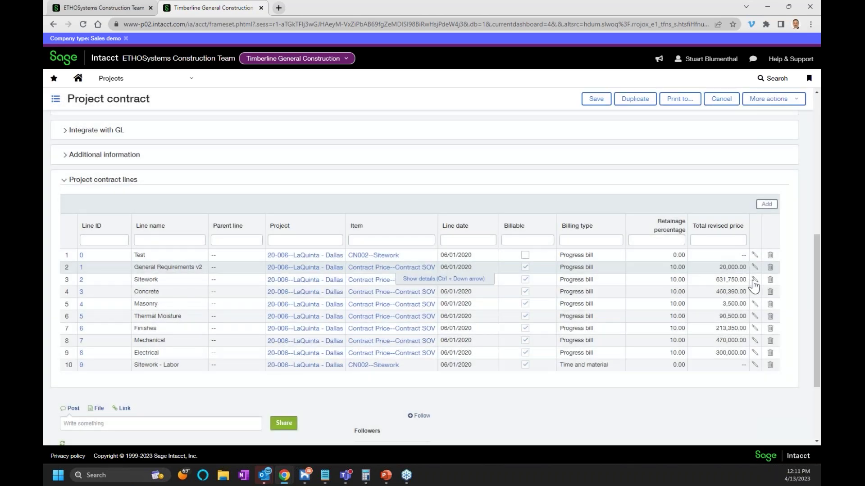
Step: Compare the retainage balances in the Sitework and General Requirements v2 line details, closing each one unchanged
{"action": "left_click", "coordinate": [754, 281]}
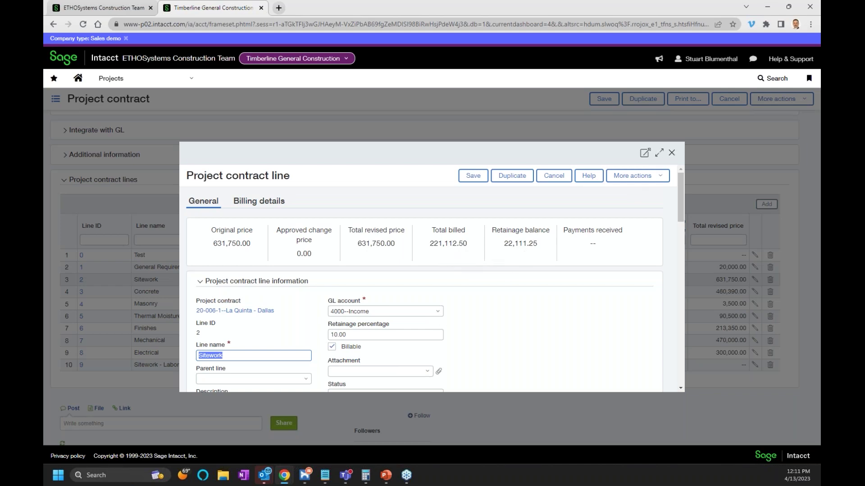
{"action": "left_click", "coordinate": [671, 152]}
{"action": "left_click", "coordinate": [756, 269]}
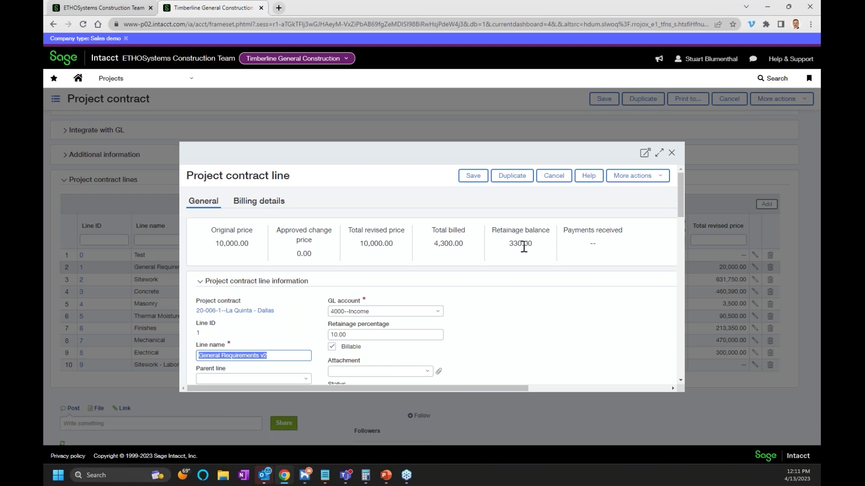
{"action": "left_click", "coordinate": [670, 154]}
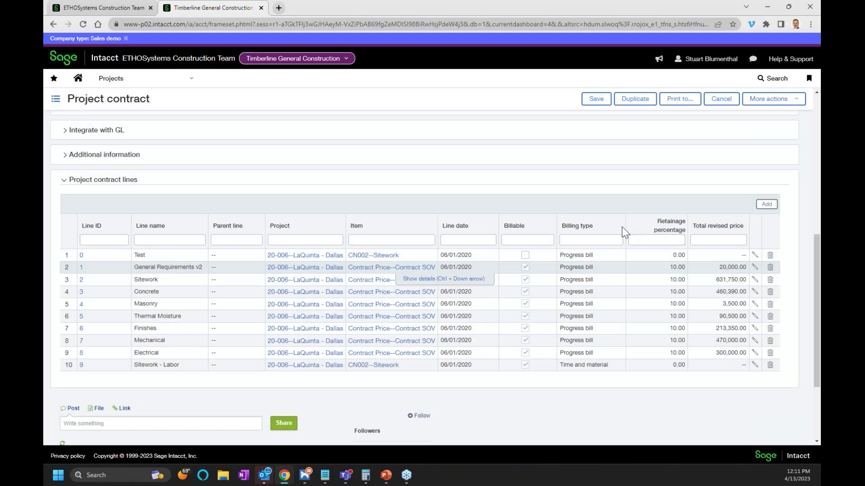
Step: Review the retainage balance for the whole contract and for its Concrete line, closing the line details unchanged
{"action": "scroll", "coordinate": [626, 232], "scroll_direction": "up", "scroll_amount": 5}
{"action": "scroll", "coordinate": [566, 232], "scroll_direction": "up", "scroll_amount": 2}
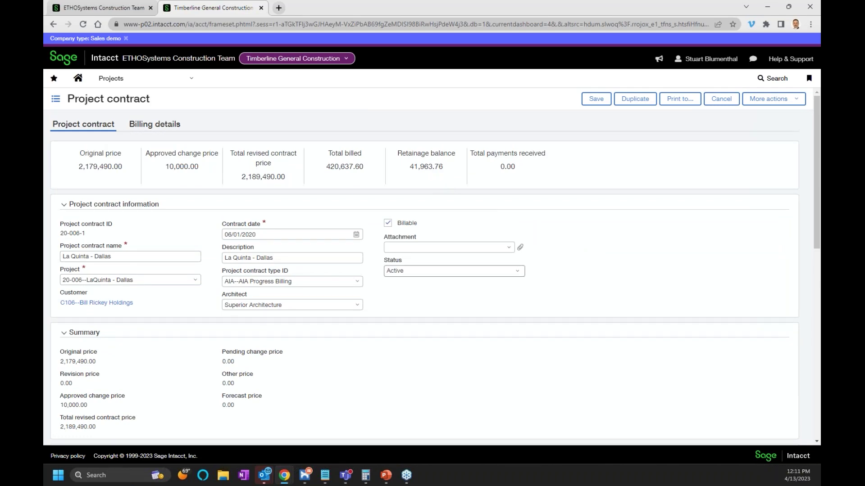
{"action": "scroll", "coordinate": [587, 315], "scroll_direction": "down", "scroll_amount": 6}
{"action": "left_click", "coordinate": [755, 340]}
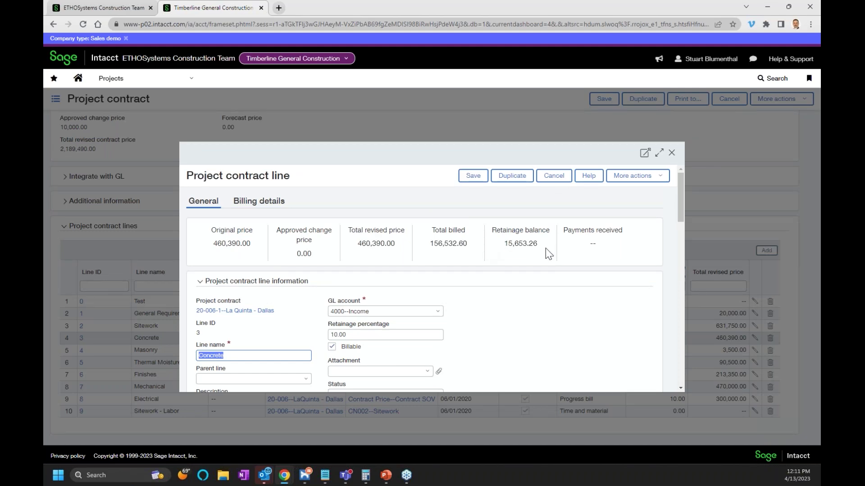
{"action": "left_click", "coordinate": [671, 153]}
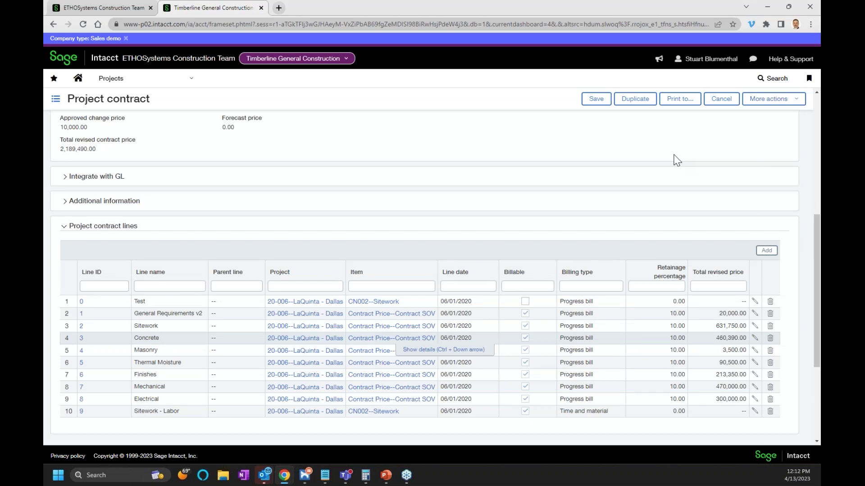
Step: Start generating project invoices with the AIA Billing template, invoicing by project contract
{"action": "left_click", "coordinate": [152, 77]}
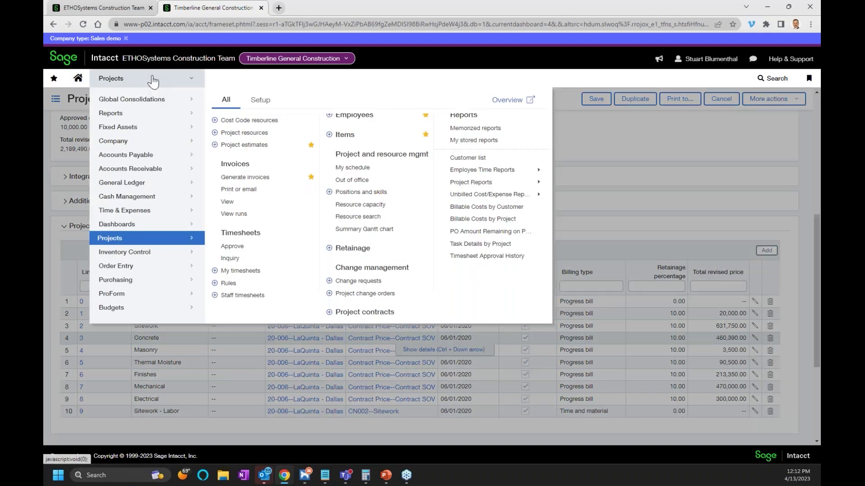
{"action": "left_click", "coordinate": [253, 180]}
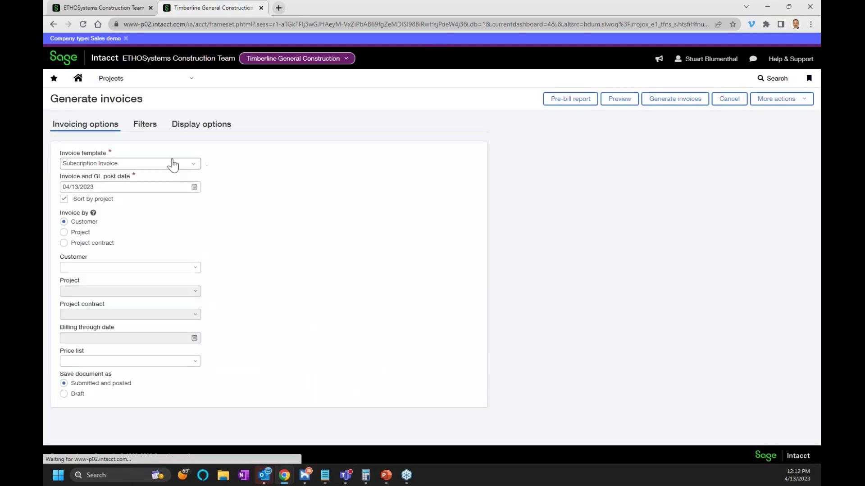
{"action": "left_click", "coordinate": [103, 165]}
{"action": "left_click", "coordinate": [103, 178]}
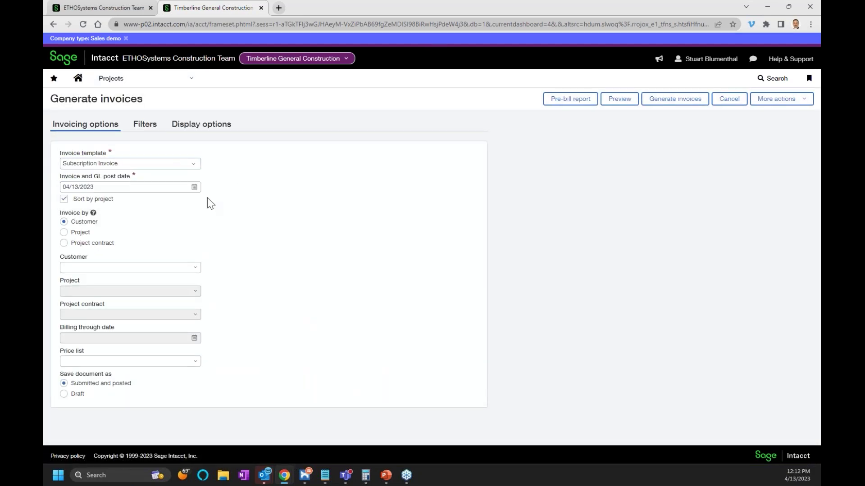
{"action": "left_click", "coordinate": [91, 247]}
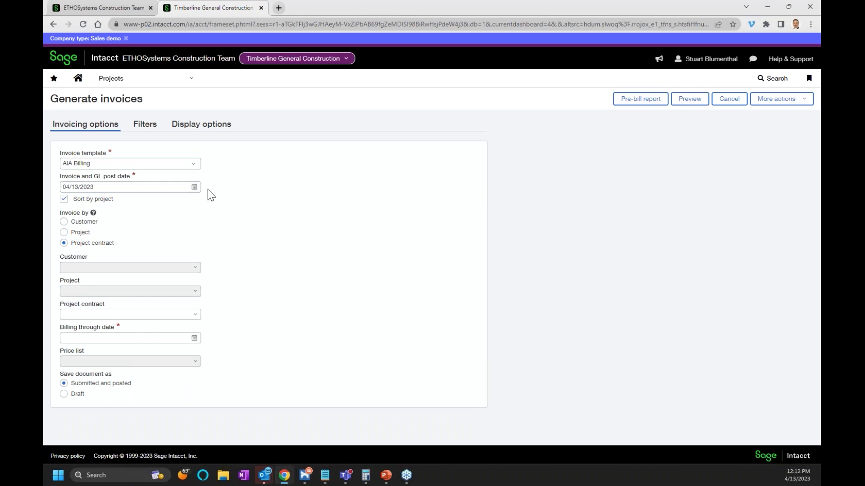
Step: Choose the La Quinta - Dallas project contract and set the billing through date to 04/13/2023
{"action": "left_click", "coordinate": [197, 316]}
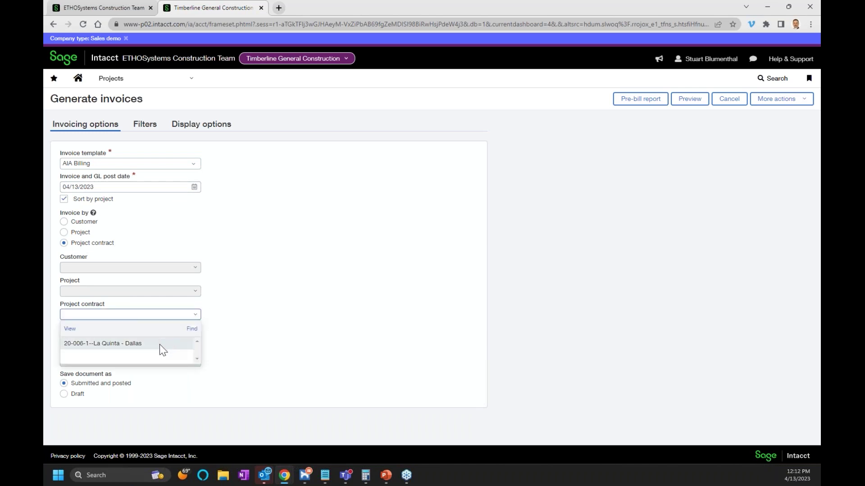
{"action": "left_click", "coordinate": [158, 344]}
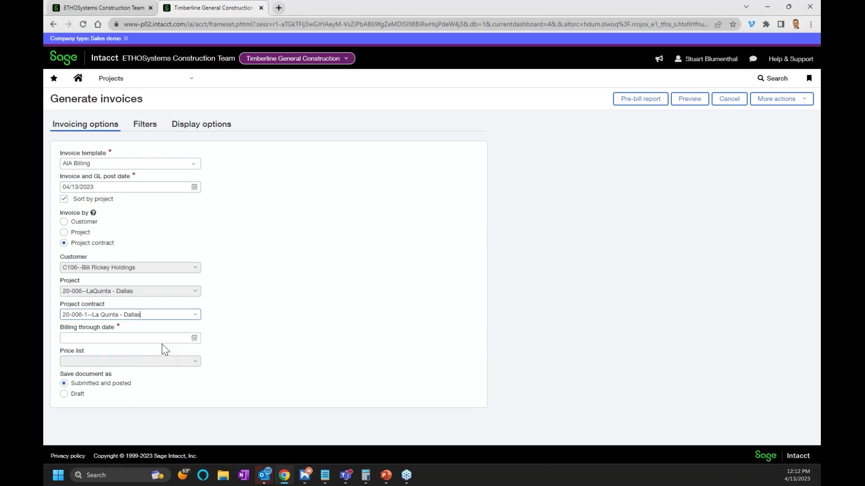
{"action": "left_click", "coordinate": [194, 338]}
{"action": "left_click", "coordinate": [150, 411]}
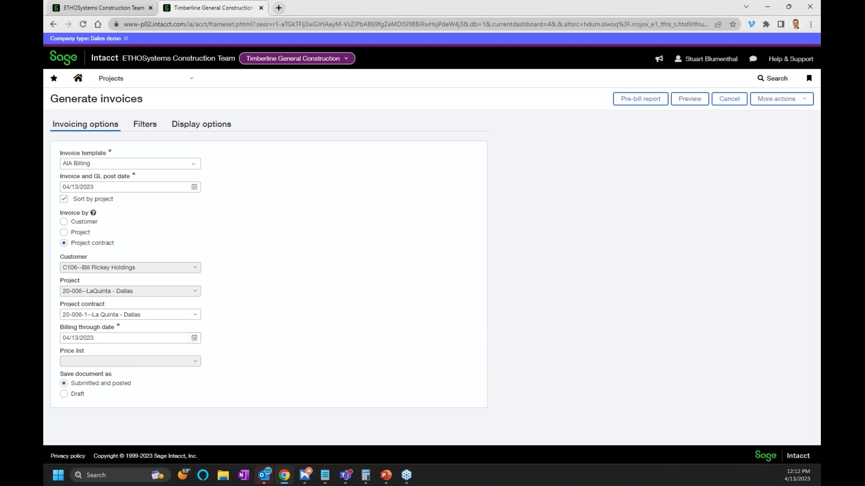
Step: Preview the invoice and set its current billing application number to 9
{"action": "left_click", "coordinate": [703, 105]}
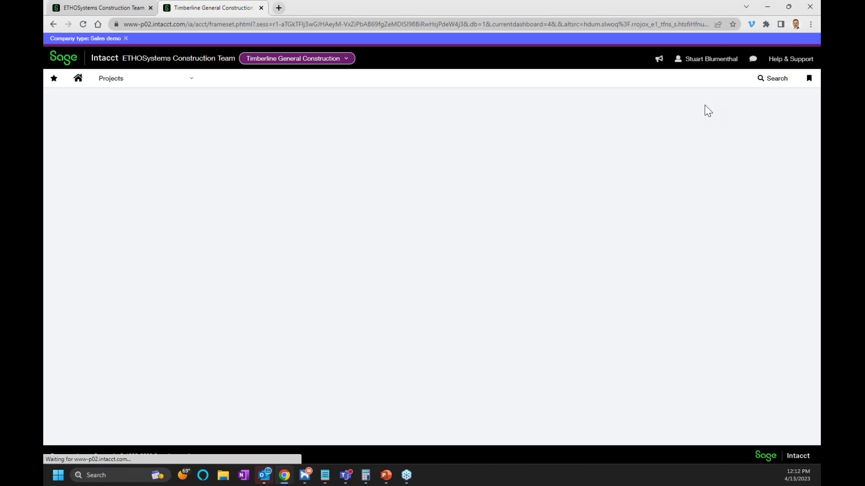
{"action": "scroll", "coordinate": [513, 217], "scroll_direction": "down", "scroll_amount": 3}
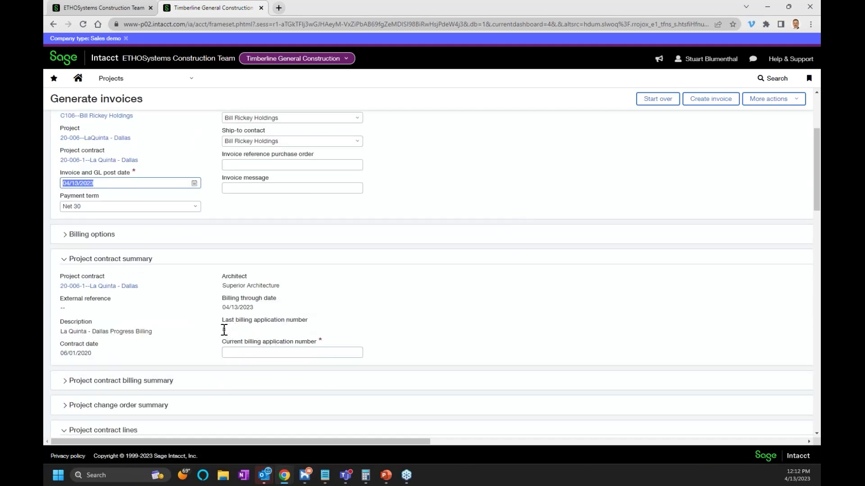
{"action": "left_click", "coordinate": [239, 352]}
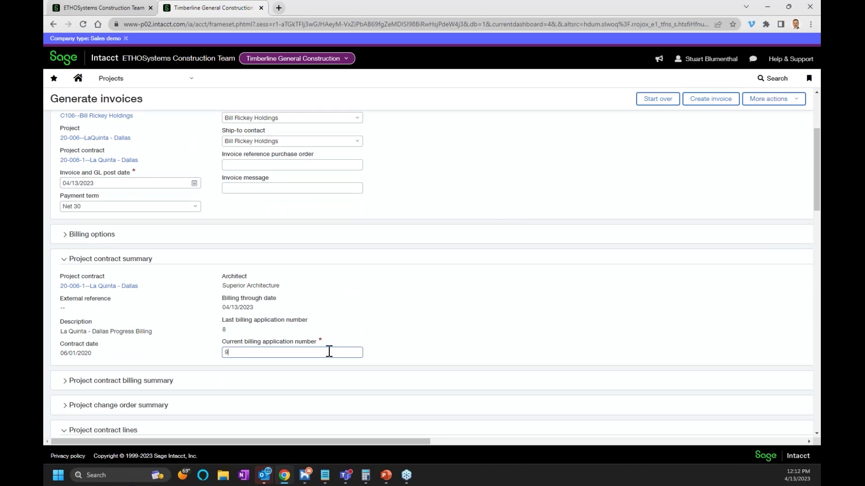
Step: Set the percent completed to date for the Concrete contract line to 34.50
{"action": "scroll", "coordinate": [353, 352], "scroll_direction": "down", "scroll_amount": 5}
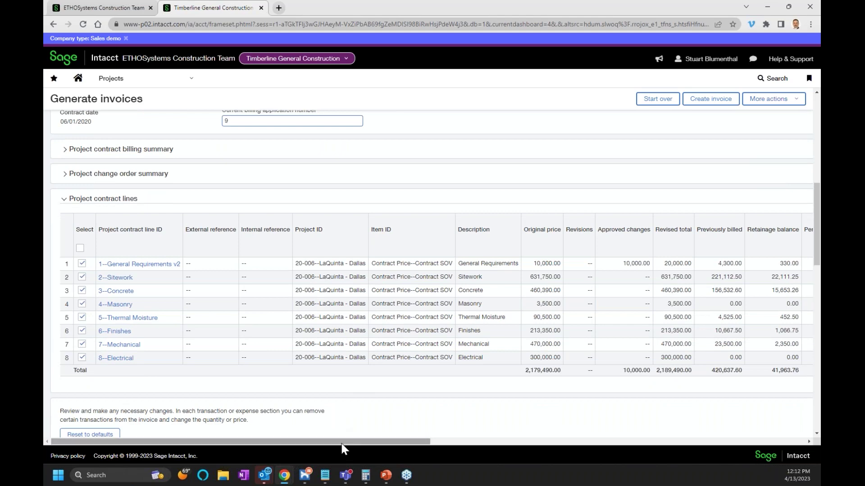
{"action": "left_click_drag", "start_coordinate": [228, 436], "coordinate": [372, 450]}
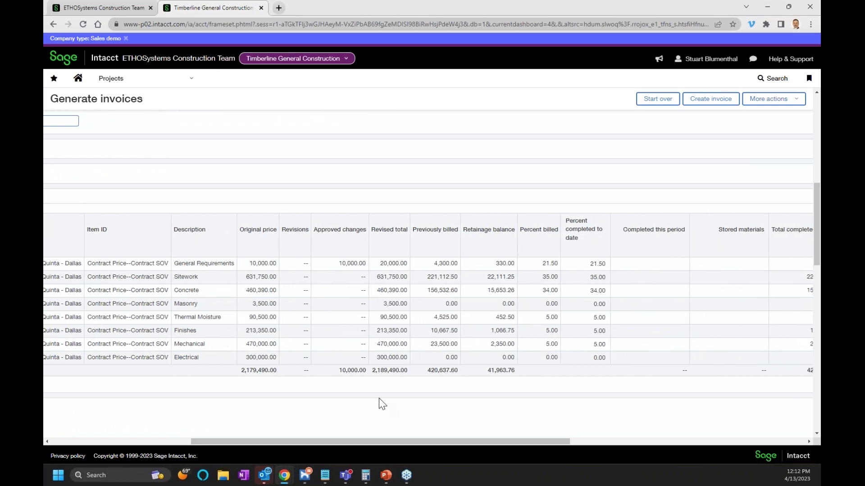
{"action": "left_click", "coordinate": [623, 290]}
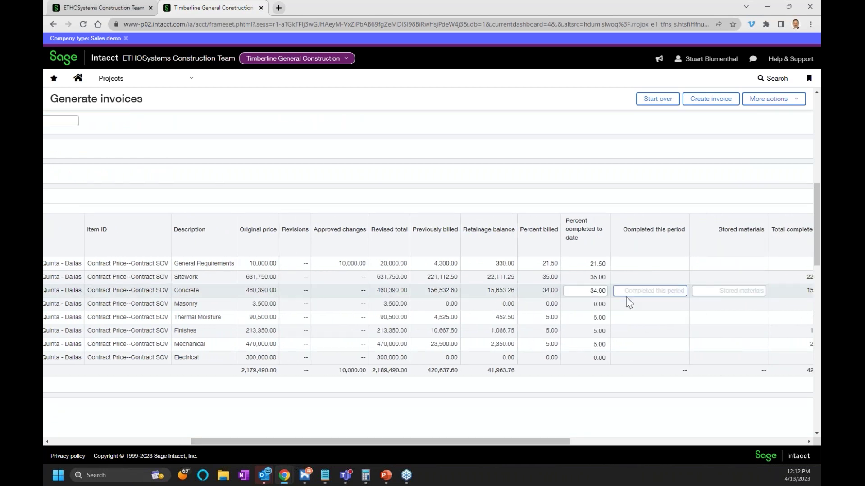
{"action": "left_click_drag", "start_coordinate": [583, 291], "coordinate": [603, 290]}
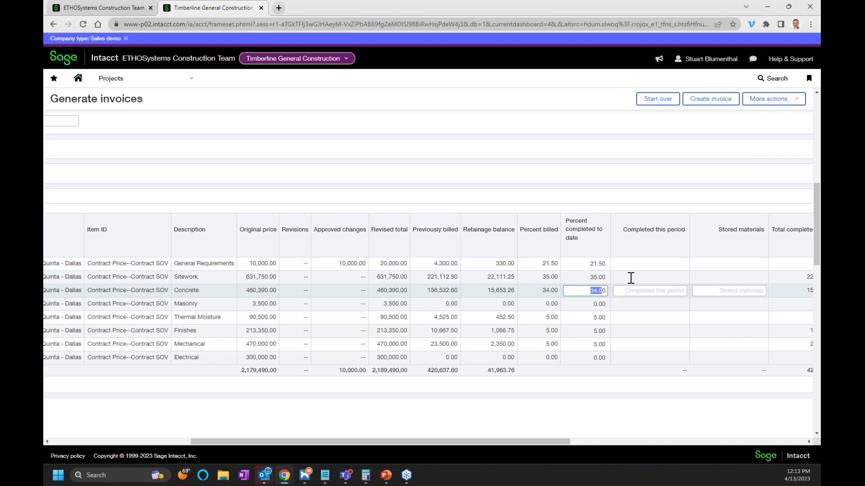
{"action": "type", "text": "3"}
{"action": "left_click", "coordinate": [630, 277]}
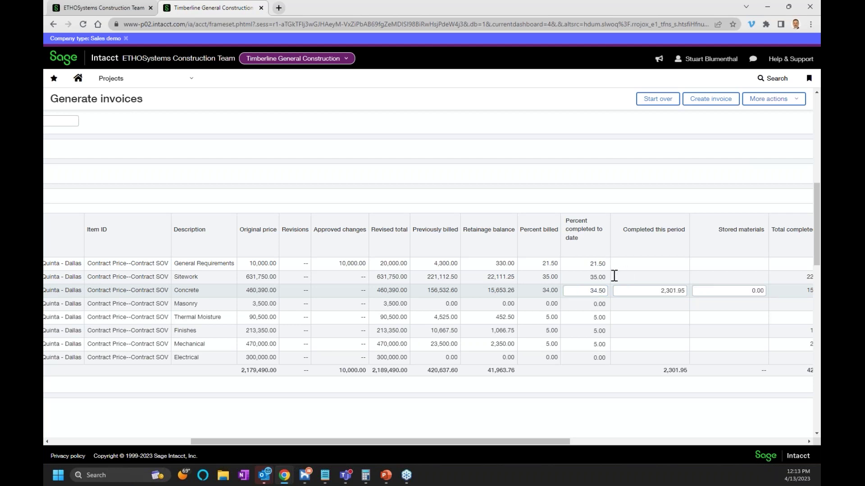
Step: Set the retainage to bill this period for the Concrete line to 1,000.00
{"action": "left_click_drag", "start_coordinate": [502, 441], "coordinate": [680, 442]}
{"action": "left_click_drag", "start_coordinate": [703, 444], "coordinate": [724, 440]}
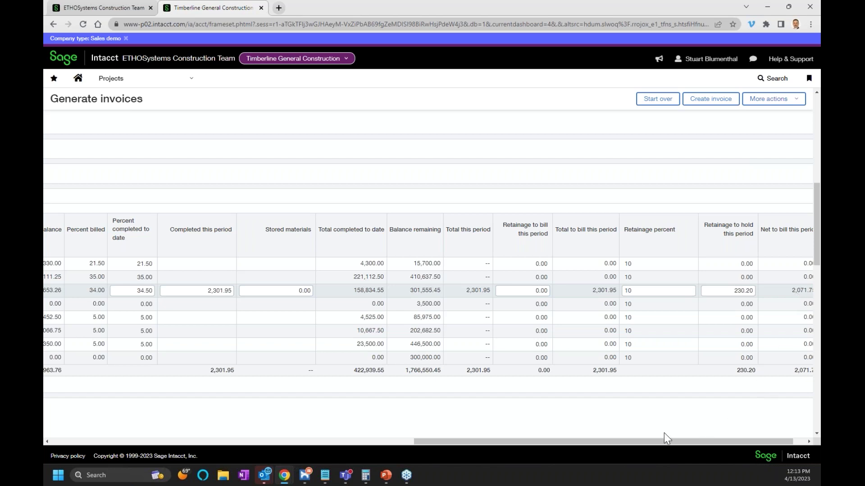
{"action": "left_click_drag", "start_coordinate": [596, 442], "coordinate": [617, 441]}
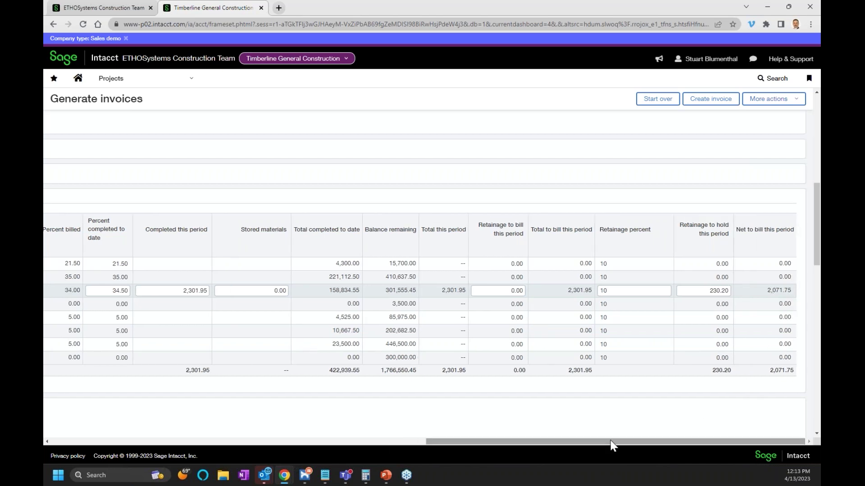
{"action": "left_click", "coordinate": [508, 293]}
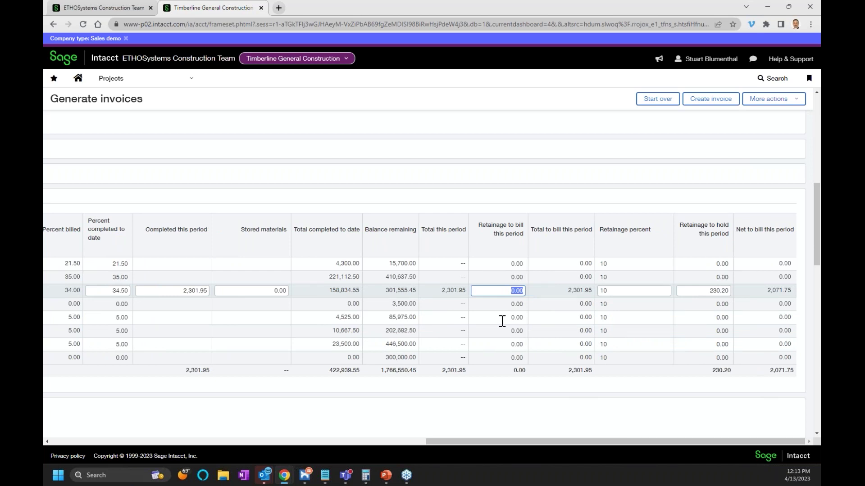
{"action": "left_click_drag", "start_coordinate": [468, 441], "coordinate": [412, 440]}
{"action": "double_click", "coordinate": [144, 290]}
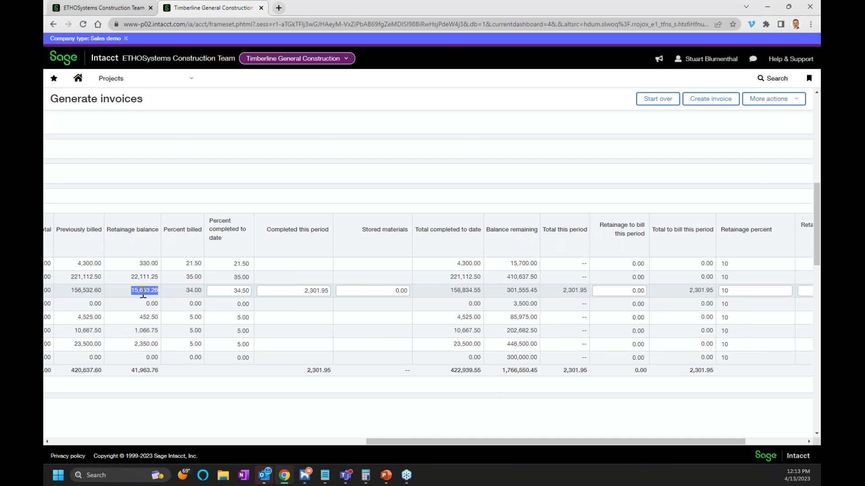
{"action": "left_click", "coordinate": [625, 294]}
{"action": "type", "text": "10"}
{"action": "left_click", "coordinate": [663, 296]}
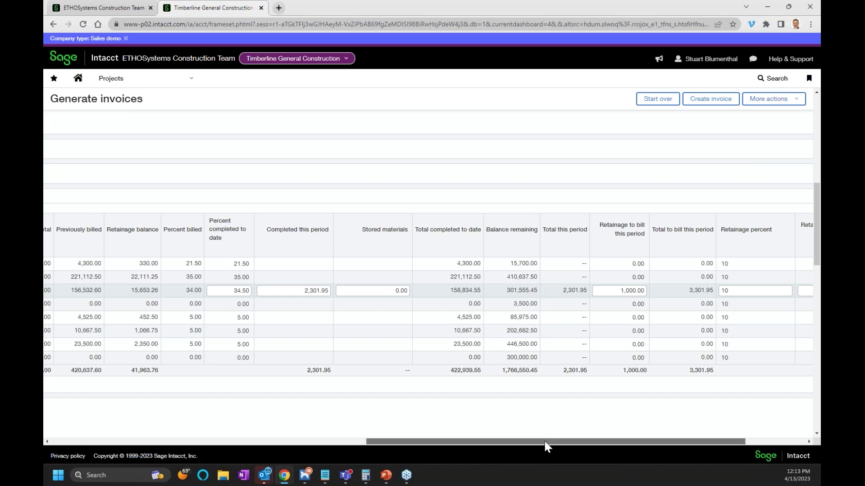
Step: Check the retainage and net-to-bill amounts across the contract lines, and create the invoice
{"action": "left_click_drag", "start_coordinate": [543, 440], "coordinate": [683, 434]}
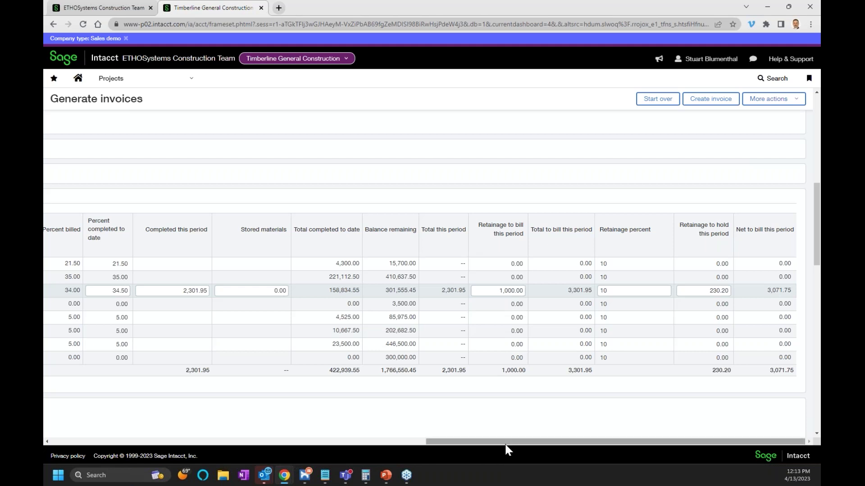
{"action": "left_click_drag", "start_coordinate": [505, 443], "coordinate": [54, 443]}
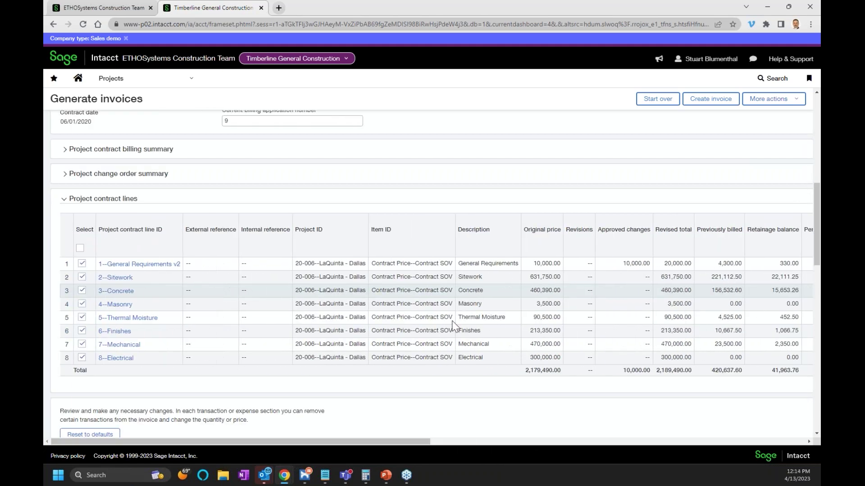
{"action": "left_click", "coordinate": [721, 102]}
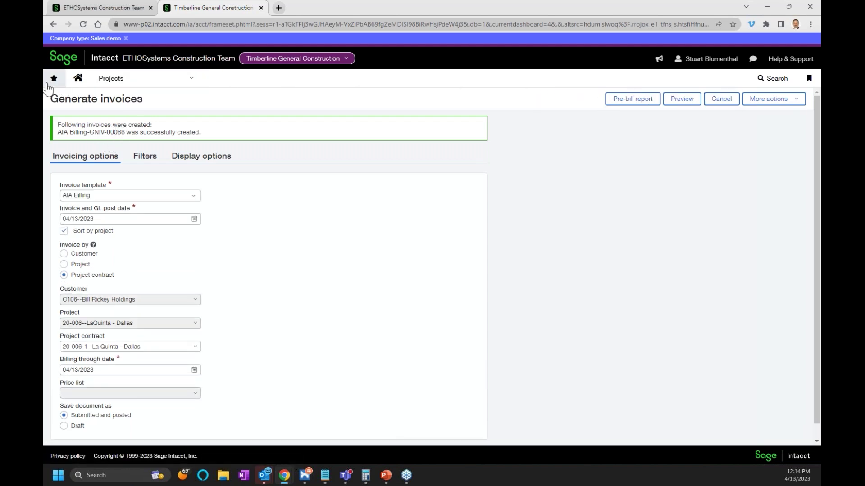
Step: Go to the AIA Billing transactions in Order Entry, leaving invoice generation, and view the invoice dated 04/13/2023
{"action": "left_click", "coordinate": [121, 81]}
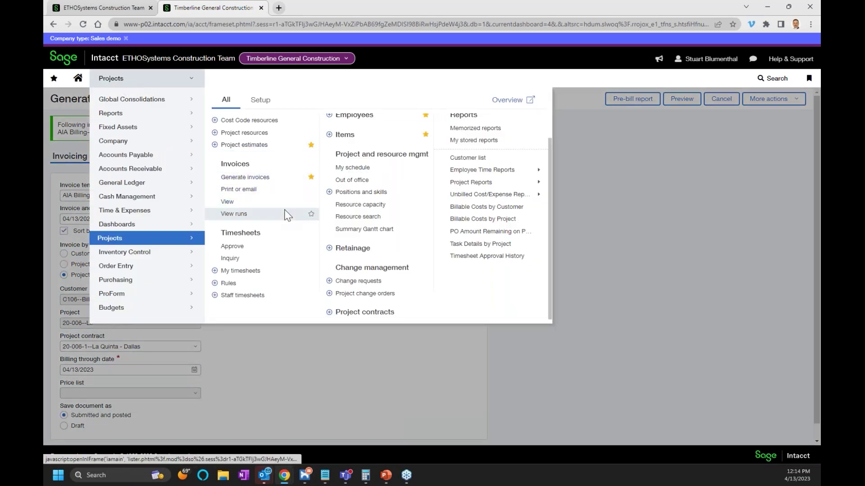
{"action": "scroll", "coordinate": [286, 214], "scroll_direction": "up", "scroll_amount": 1}
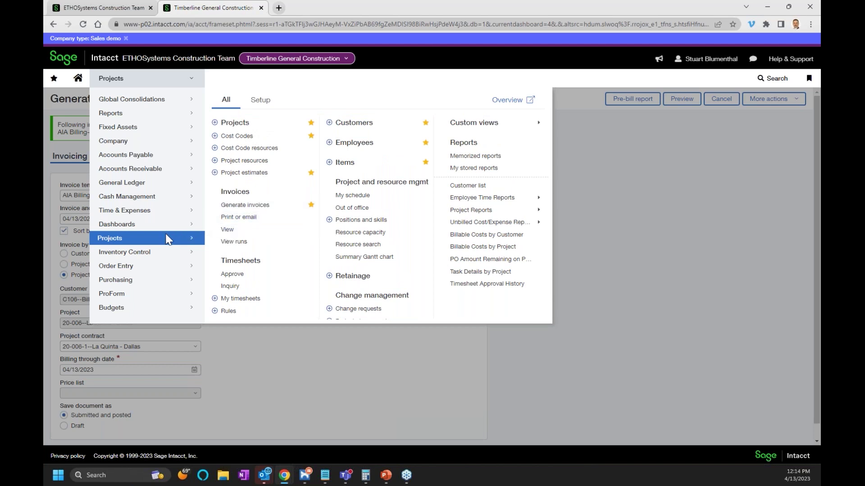
{"action": "mouse_move", "coordinate": [194, 269]}
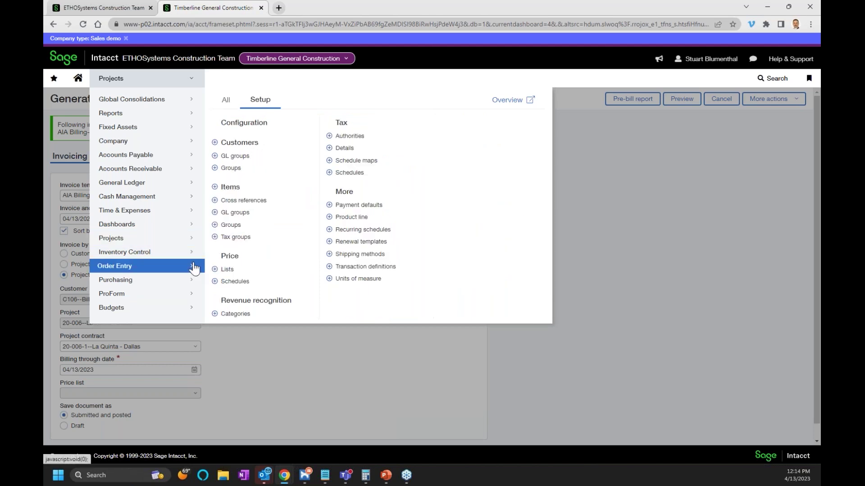
{"action": "left_click", "coordinate": [226, 100]}
{"action": "left_click", "coordinate": [247, 287]}
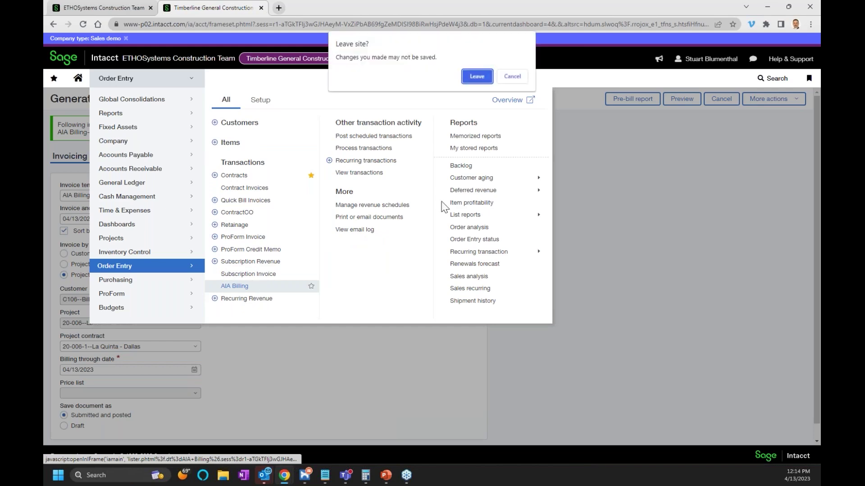
{"action": "left_click", "coordinate": [476, 77]}
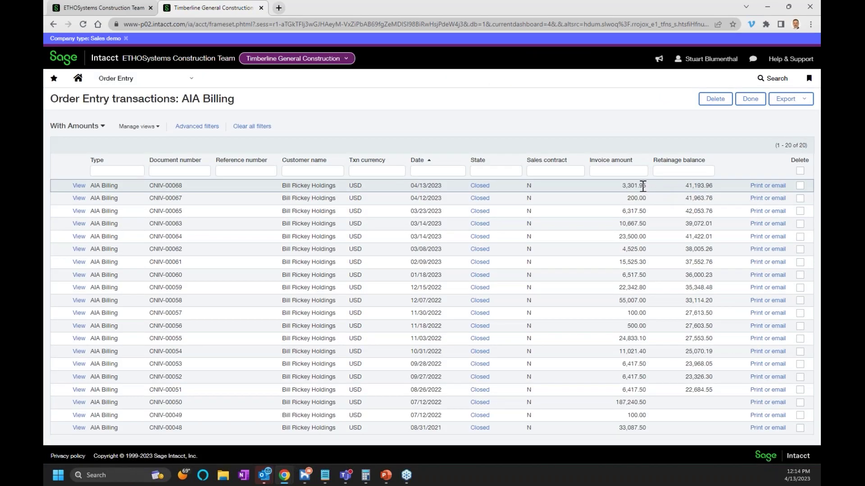
{"action": "left_click", "coordinate": [77, 187]}
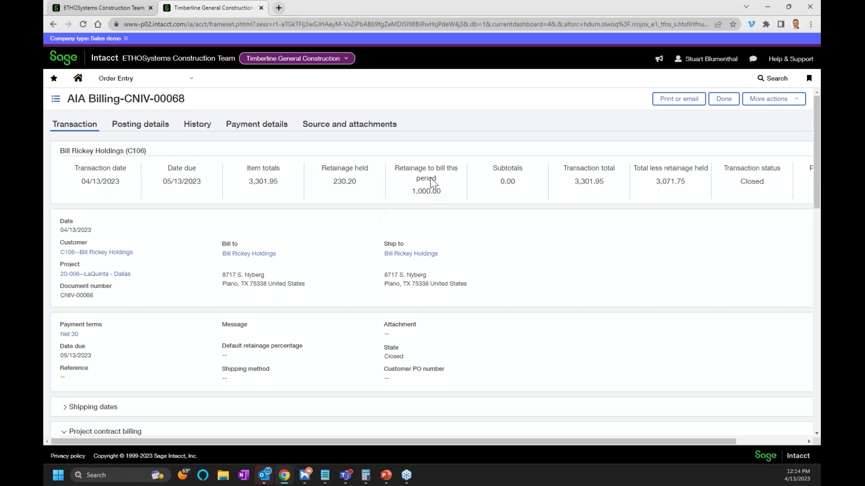
Step: Review the invoice's retainage held, retainage to bill this period, billing summary and the amounts retained on its entries
{"action": "double_click", "coordinate": [423, 192]}
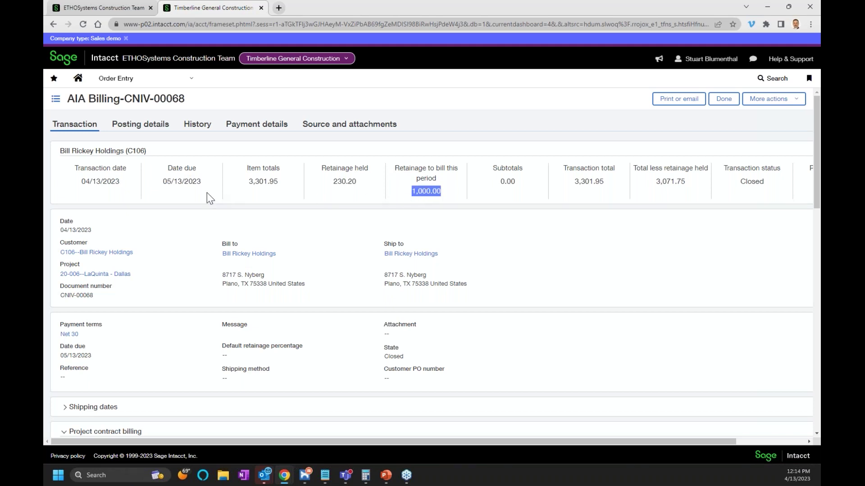
{"action": "double_click", "coordinate": [346, 183]}
{"action": "double_click", "coordinate": [425, 191]}
{"action": "scroll", "coordinate": [425, 191], "scroll_direction": "down", "scroll_amount": 9}
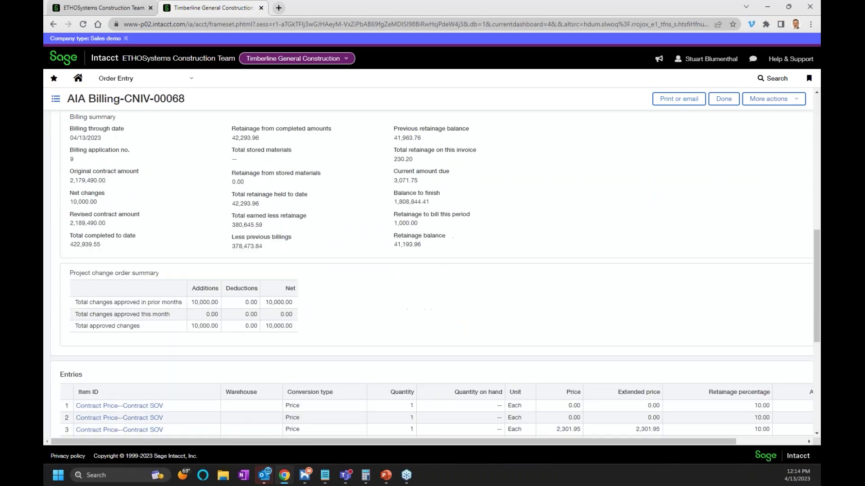
{"action": "scroll", "coordinate": [309, 262], "scroll_direction": "down", "scroll_amount": 4}
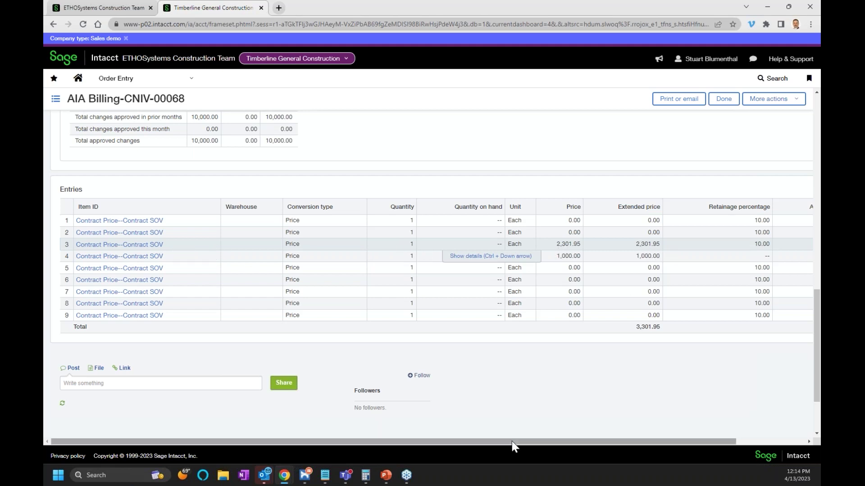
{"action": "left_click_drag", "start_coordinate": [515, 441], "coordinate": [584, 442]}
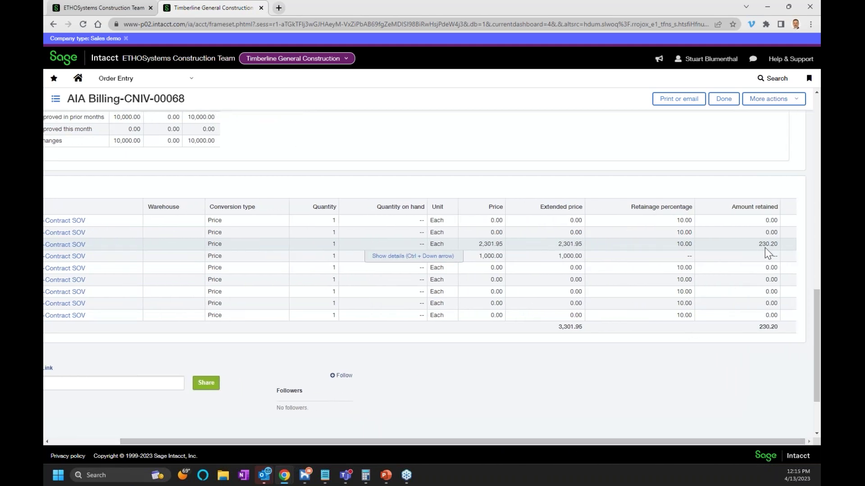
{"action": "left_click_drag", "start_coordinate": [438, 441], "coordinate": [321, 442]}
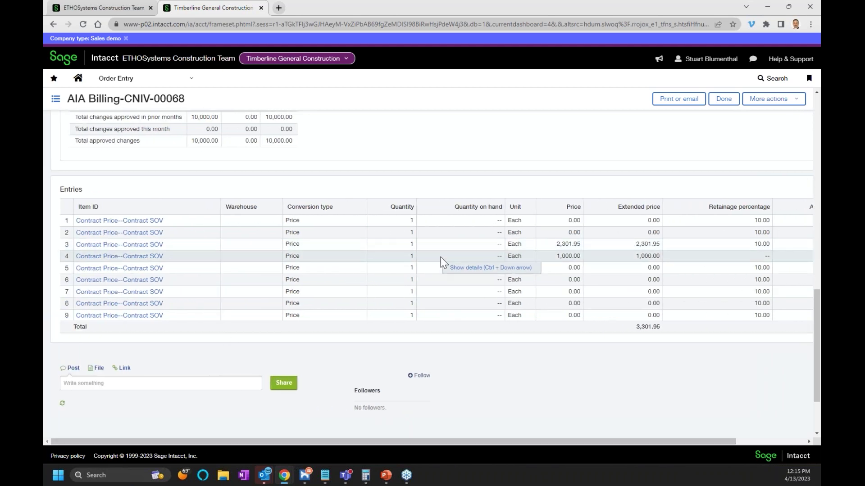
Step: Examine the project contract billing details of entry line 4, the Concrete retainage release, and hide the details again
{"action": "left_click", "coordinate": [492, 268]}
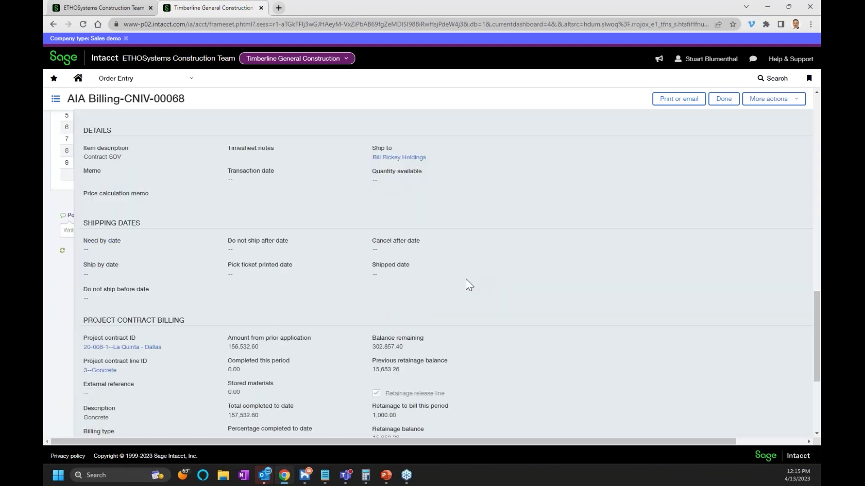
{"action": "scroll", "coordinate": [415, 372], "scroll_direction": "down", "scroll_amount": 2}
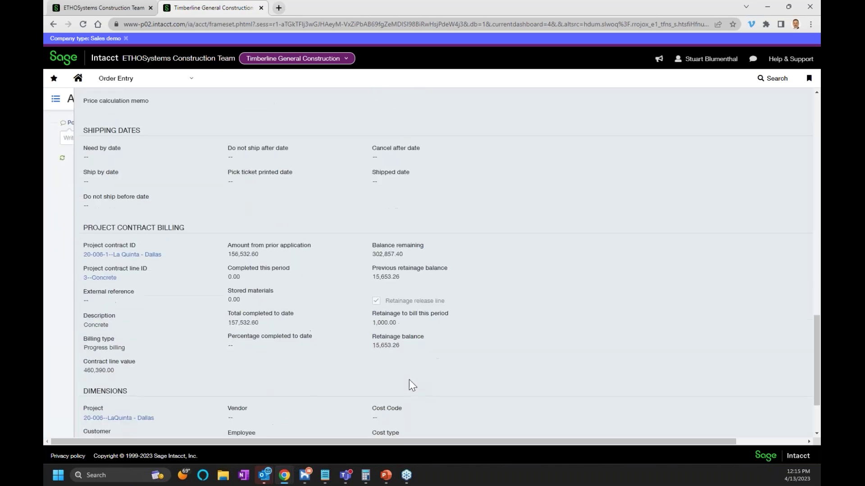
{"action": "double_click", "coordinate": [390, 323]}
{"action": "scroll", "coordinate": [711, 135], "scroll_direction": "up", "scroll_amount": 1}
{"action": "scroll", "coordinate": [554, 293], "scroll_direction": "down", "scroll_amount": 3}
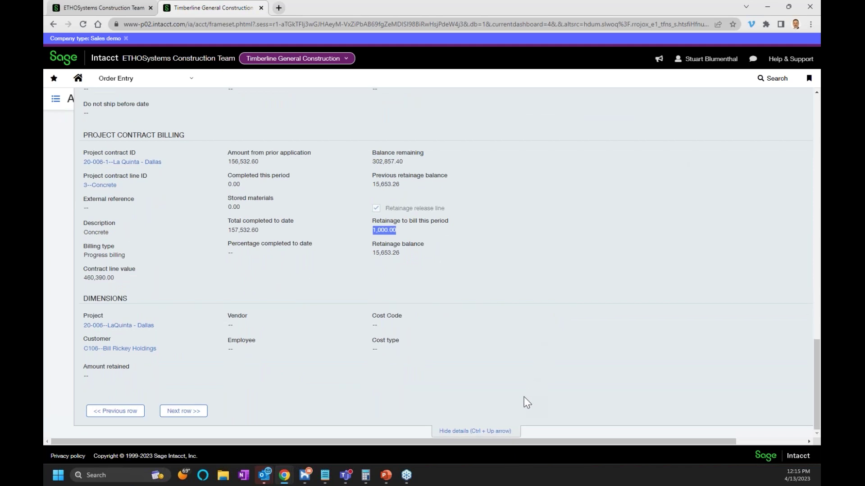
{"action": "left_click", "coordinate": [492, 429]}
{"action": "scroll", "coordinate": [512, 288], "scroll_direction": "up", "scroll_amount": 5}
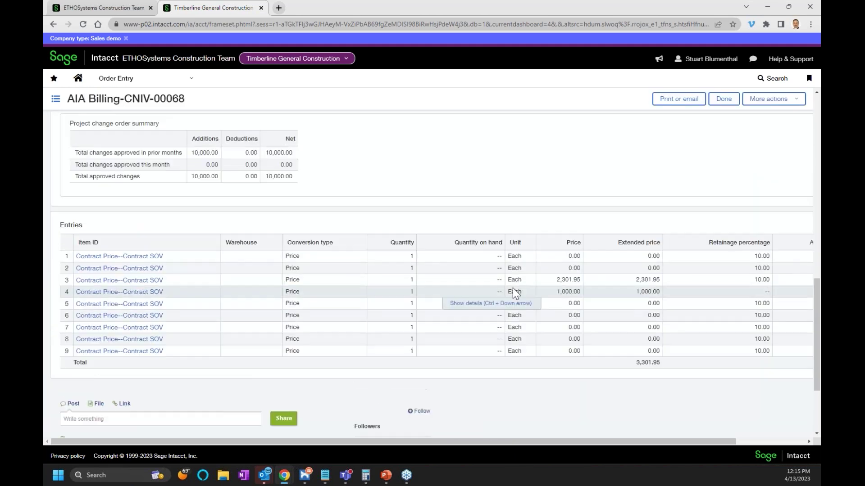
{"action": "scroll", "coordinate": [513, 288], "scroll_direction": "up", "scroll_amount": 3}
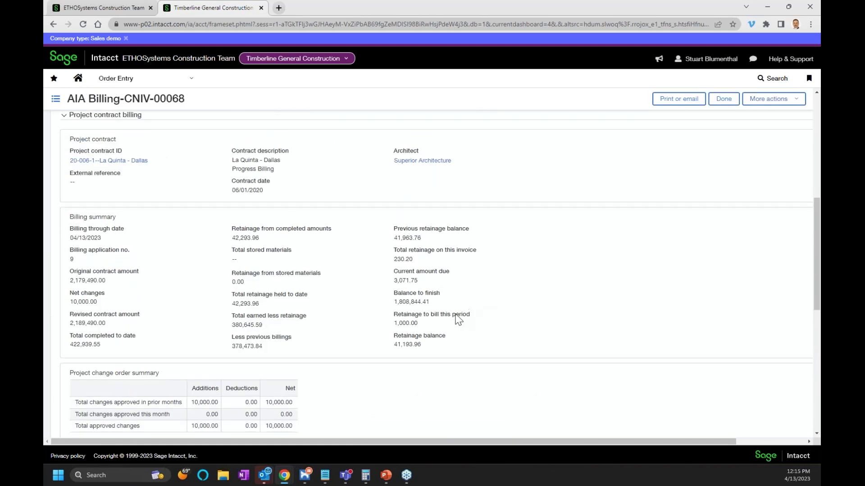
Step: Generate the invoice's print version, review the certified amount and continuation page at full size, and close it
{"action": "left_click", "coordinate": [685, 104]}
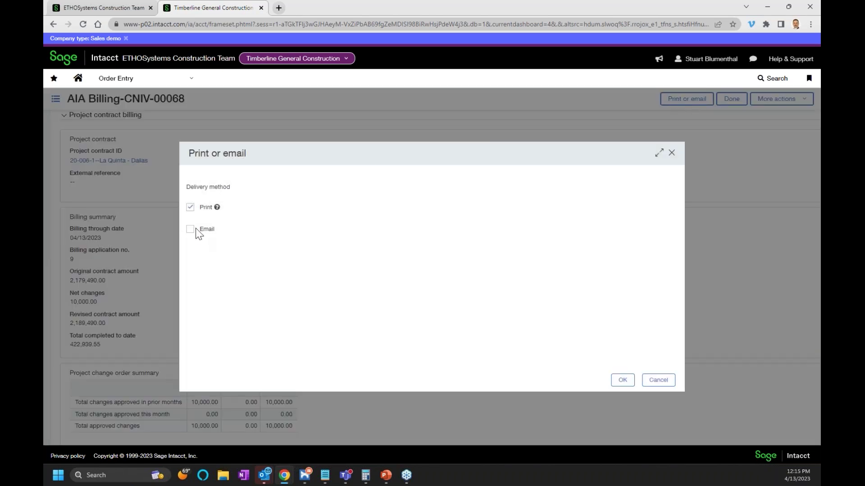
{"action": "left_click", "coordinate": [623, 380]}
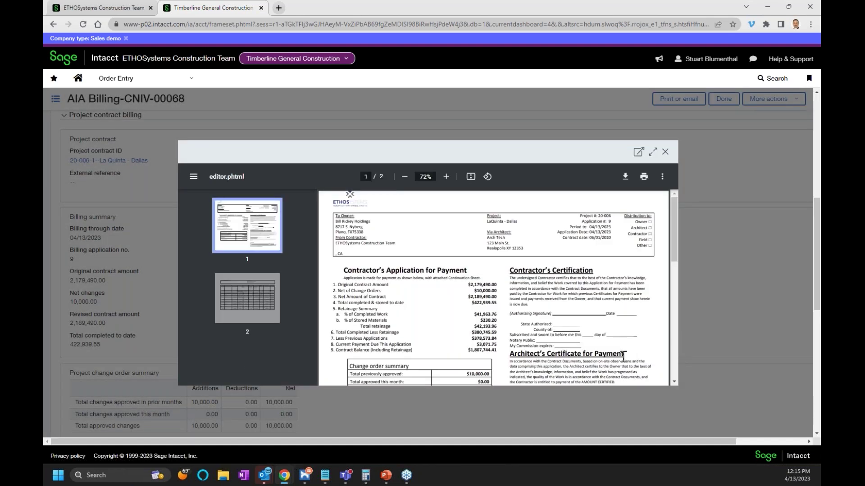
{"action": "left_click", "coordinate": [652, 152]}
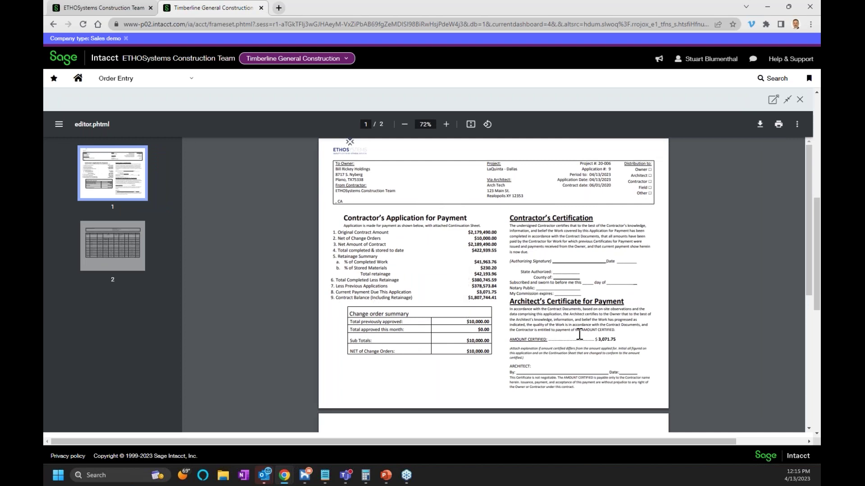
{"action": "left_click_drag", "start_coordinate": [597, 341], "coordinate": [613, 341]}
{"action": "left_click", "coordinate": [121, 250]}
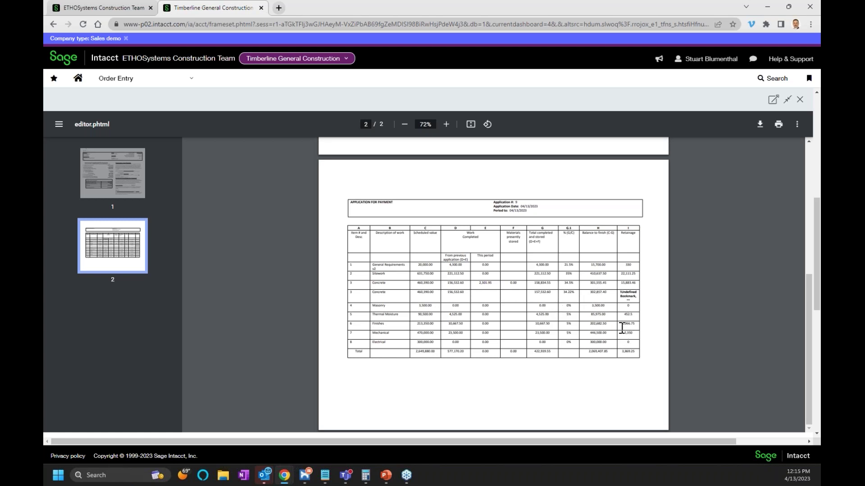
{"action": "left_click", "coordinate": [800, 99]}
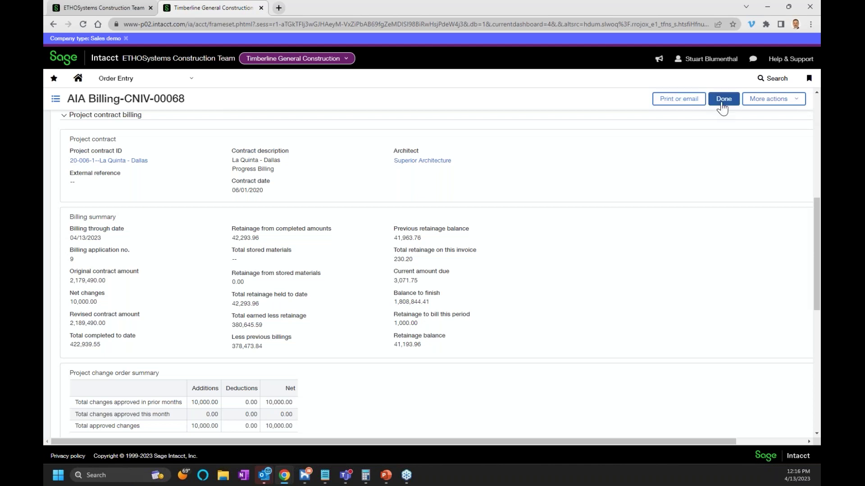
{"action": "scroll", "coordinate": [715, 152], "scroll_direction": "up", "scroll_amount": 7}
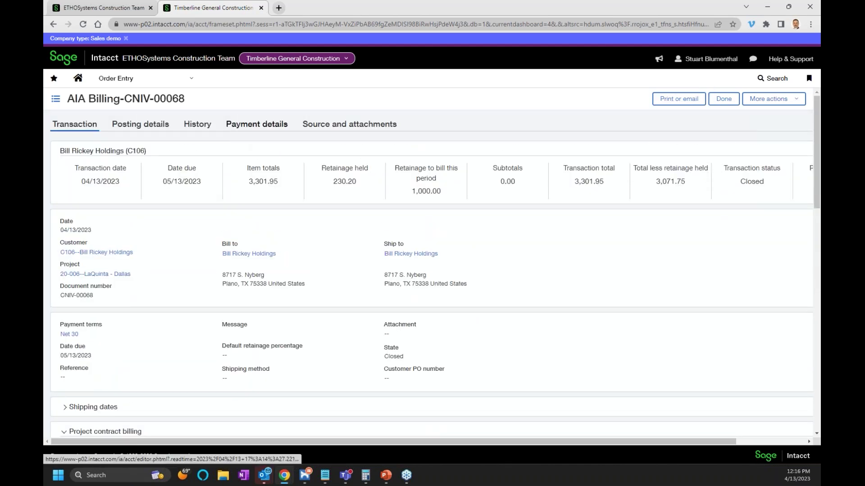
Step: Review the invoice's general ledger postings, comparing the Due From Investors debits, the Income credit and the Retainage Receivable entries
{"action": "left_click", "coordinate": [142, 127]}
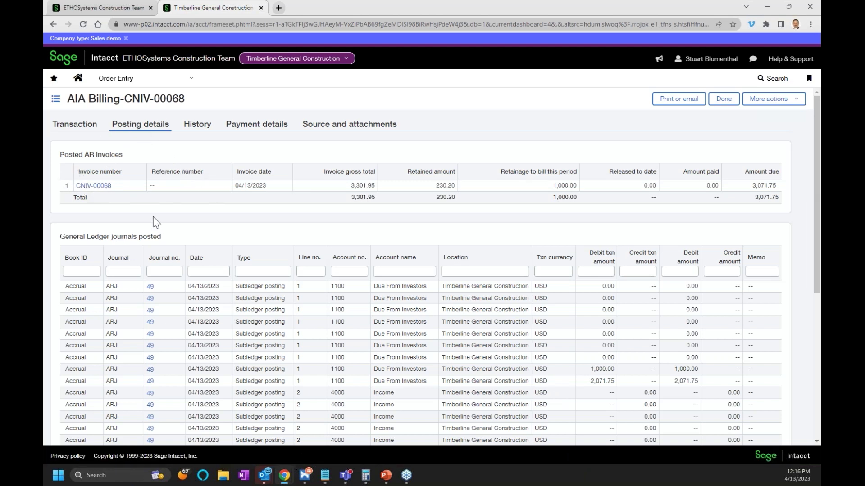
{"action": "scroll", "coordinate": [155, 222], "scroll_direction": "down", "scroll_amount": 3}
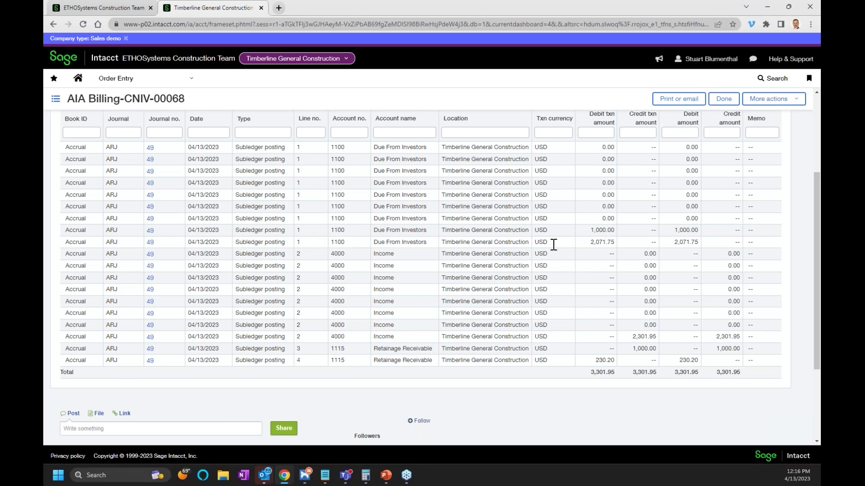
{"action": "double_click", "coordinate": [612, 243]}
{"action": "double_click", "coordinate": [603, 230]}
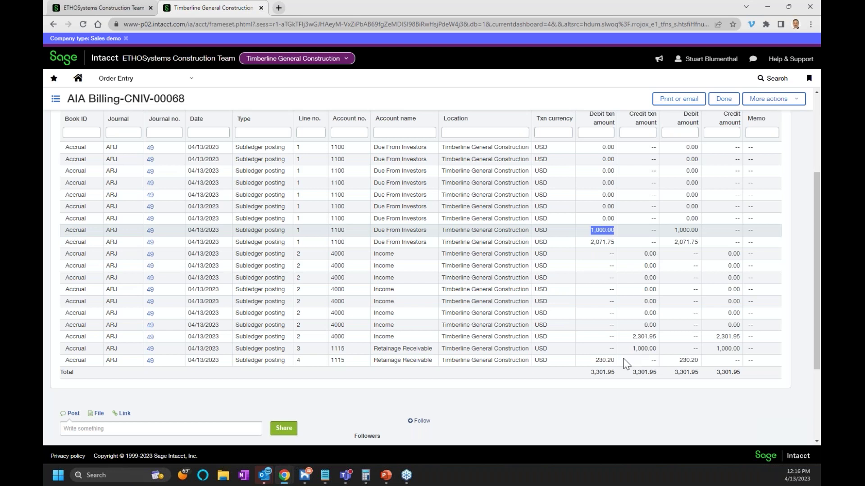
{"action": "left_click", "coordinate": [646, 340]}
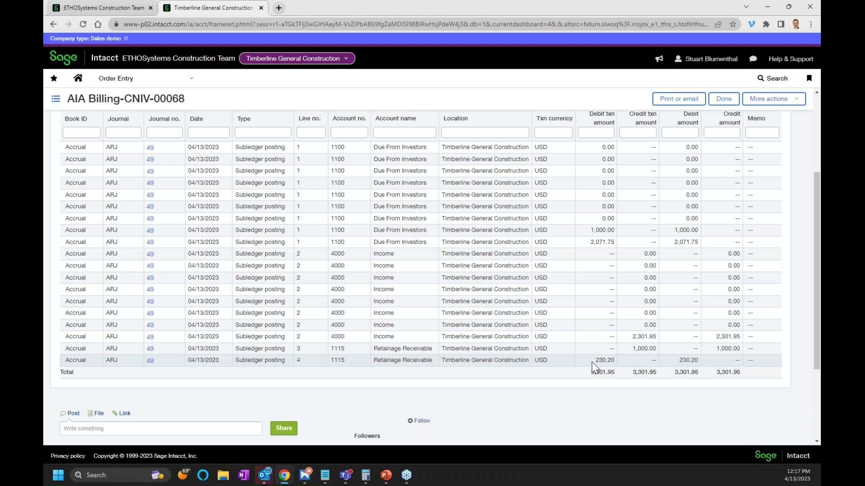
{"action": "double_click", "coordinate": [643, 349]}
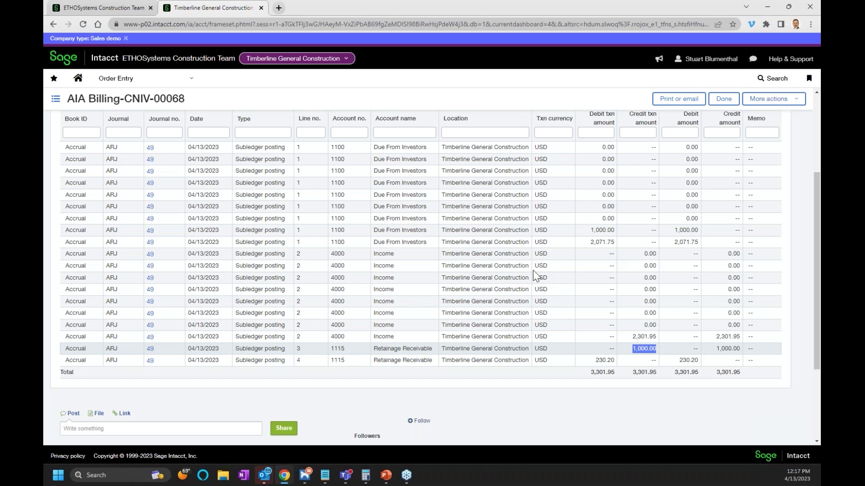
{"action": "double_click", "coordinate": [598, 361]}
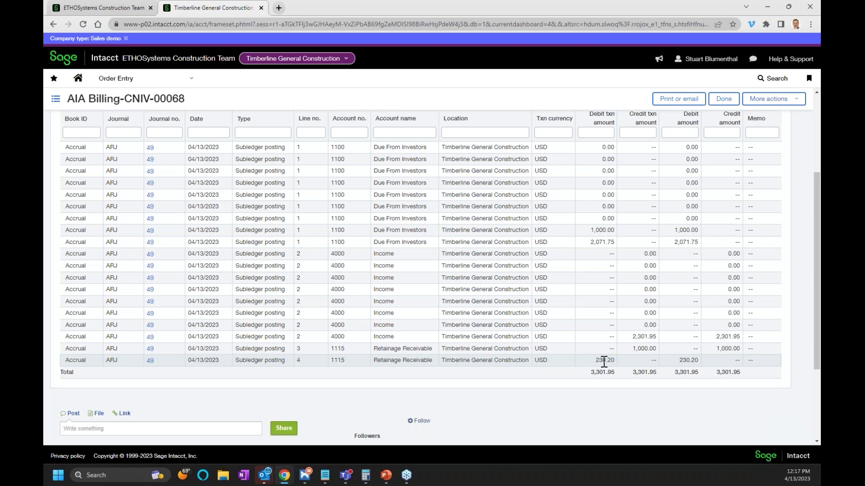
{"action": "double_click", "coordinate": [604, 363]}
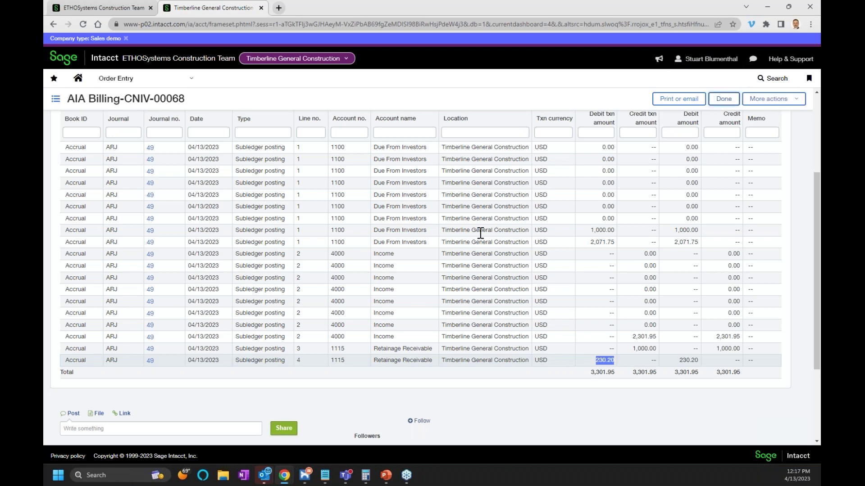
Step: Look through the invoice's source documents, payment details, history and transaction summary, and close the invoice
{"action": "scroll", "coordinate": [478, 230], "scroll_direction": "up", "scroll_amount": 3}
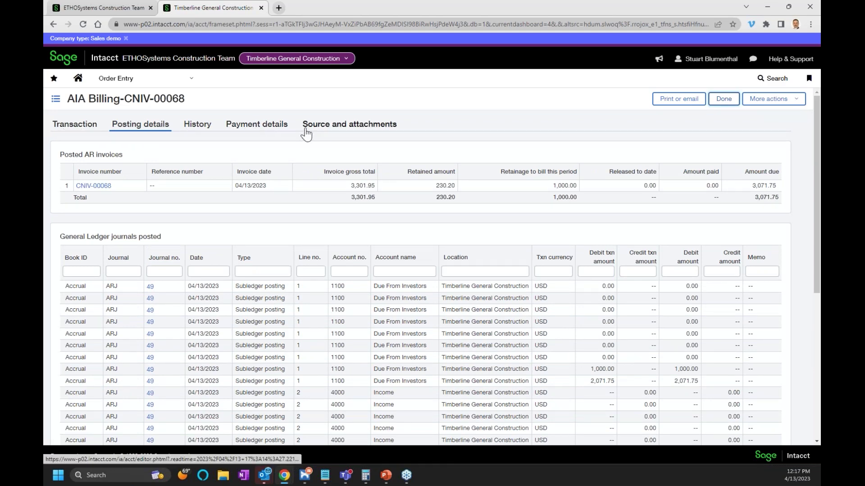
{"action": "left_click", "coordinate": [328, 129]}
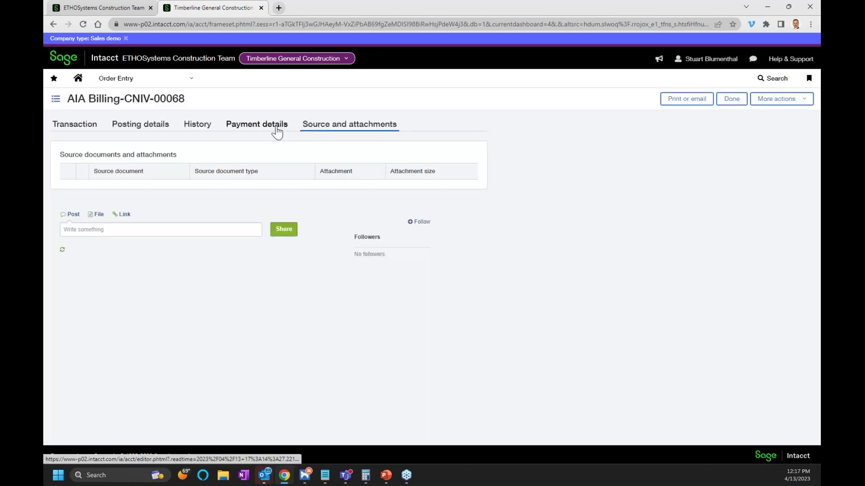
{"action": "left_click", "coordinate": [276, 131]}
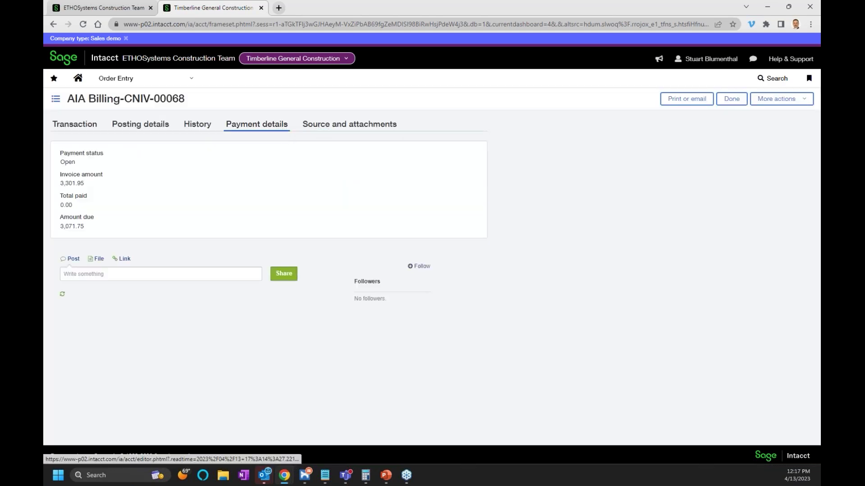
{"action": "left_click", "coordinate": [203, 130]}
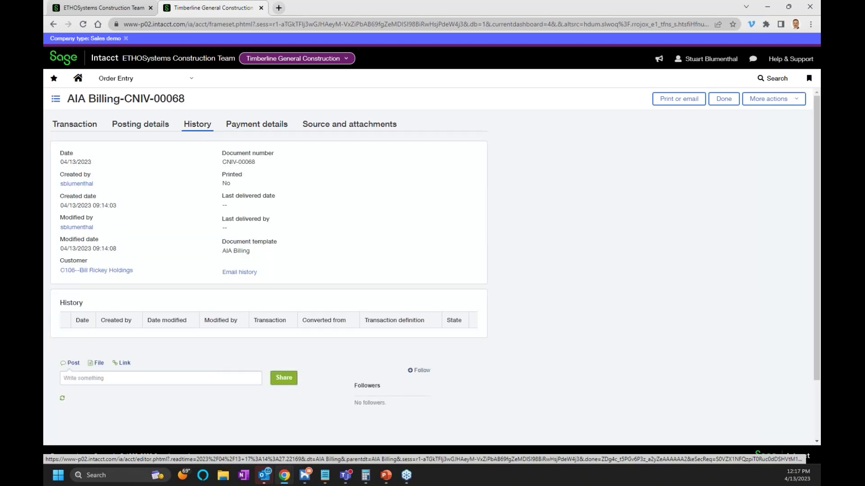
{"action": "left_click", "coordinate": [88, 128]}
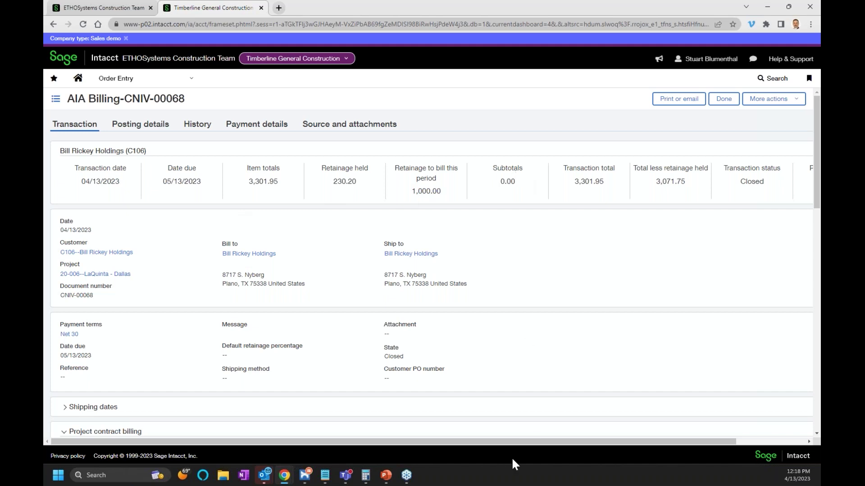
{"action": "left_click_drag", "start_coordinate": [501, 443], "coordinate": [437, 441]}
{"action": "left_click", "coordinate": [716, 104]}
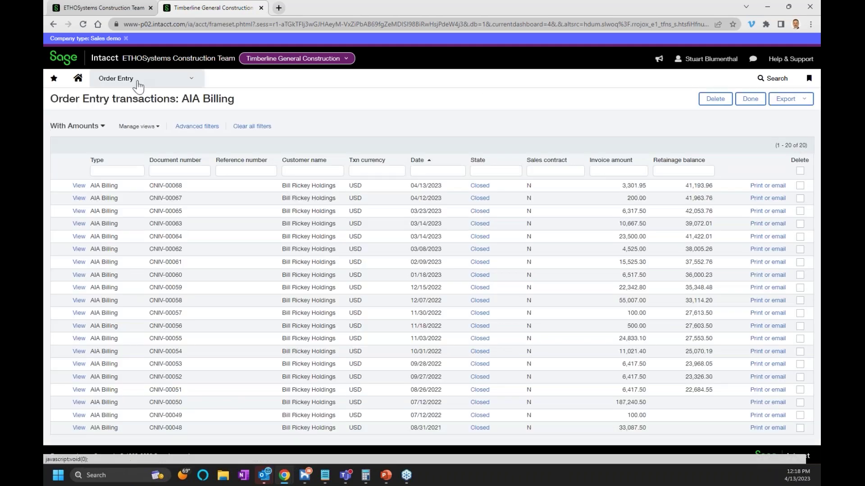
Step: Go to the AR retainage releases in Accounts Receivable, review the release dated 04/13/2023 and its released amount, and close it
{"action": "left_click", "coordinate": [135, 84]}
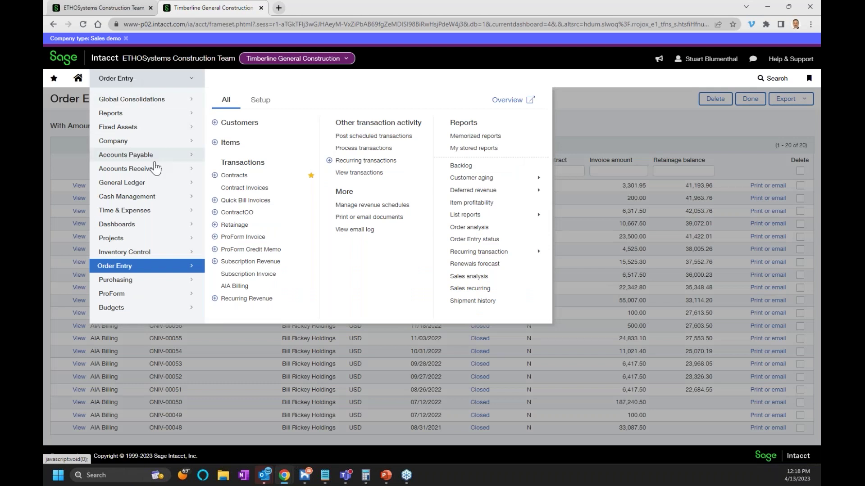
{"action": "mouse_move", "coordinate": [144, 176]}
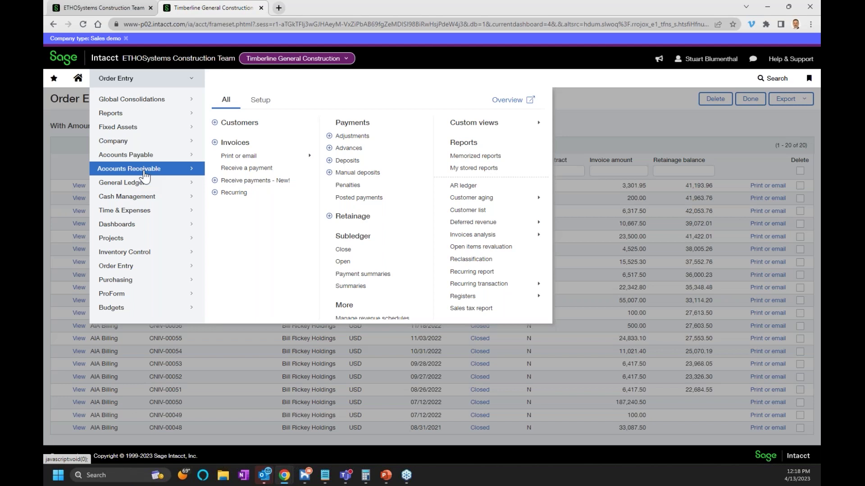
{"action": "left_click", "coordinate": [368, 221]}
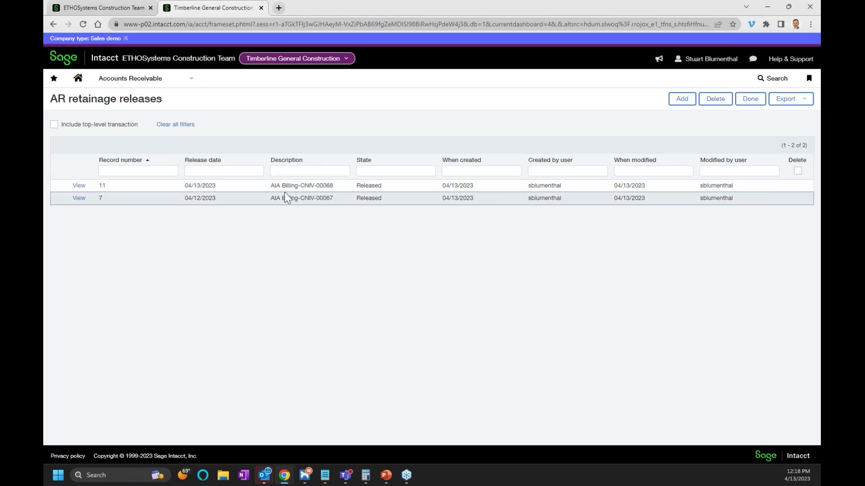
{"action": "double_click", "coordinate": [328, 185]}
{"action": "left_click", "coordinate": [76, 185]}
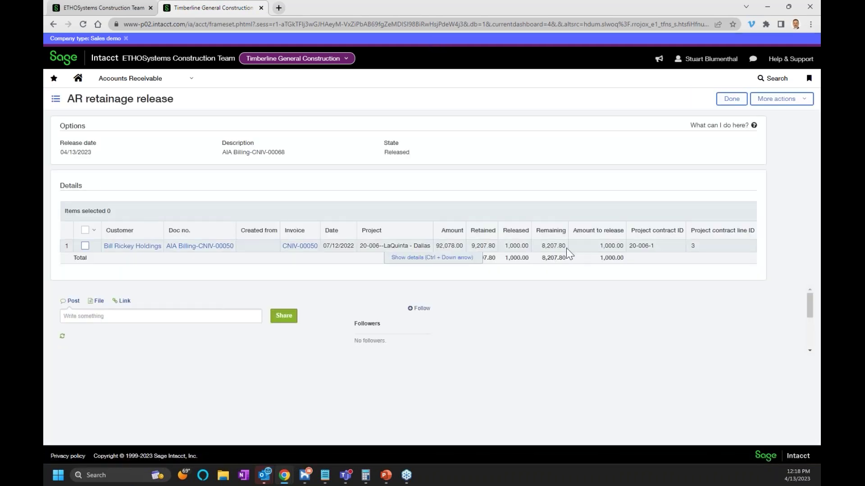
{"action": "double_click", "coordinate": [509, 245]}
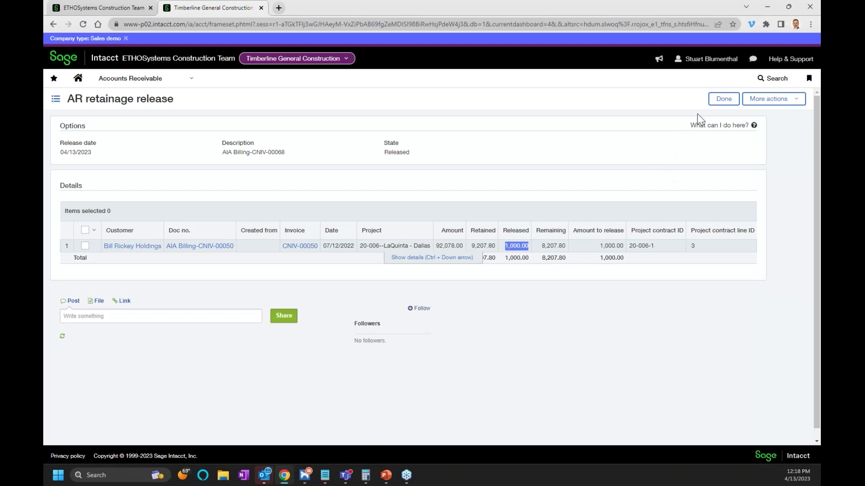
{"action": "left_click", "coordinate": [724, 99]}
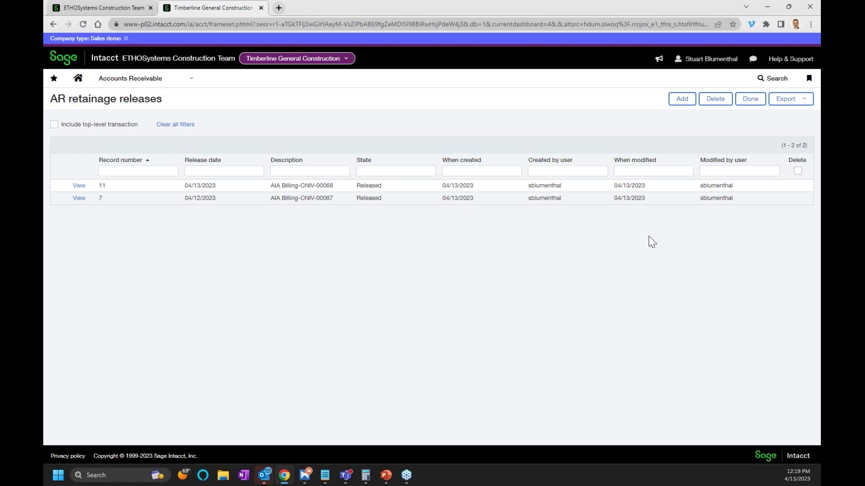
Step: Create a new AR retainage release with the description "Release all retainage????" and continue to its details
{"action": "left_click", "coordinate": [682, 100]}
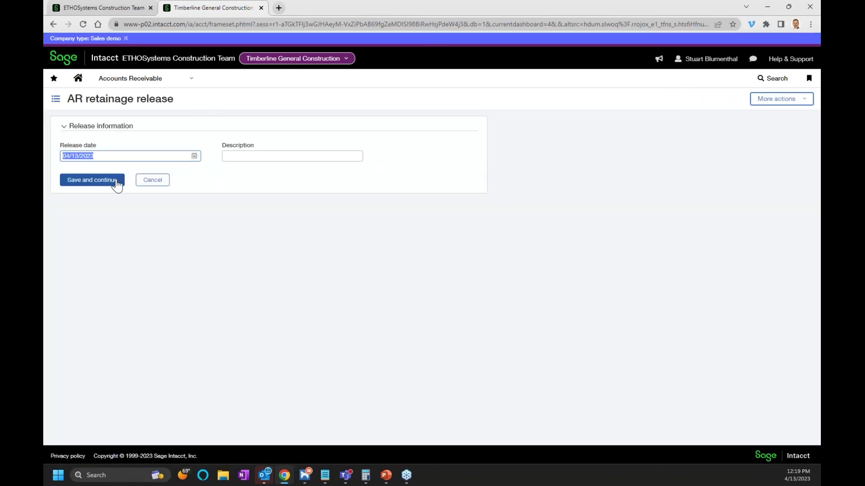
{"action": "left_click", "coordinate": [237, 157]}
{"action": "type", "text": "Release"}
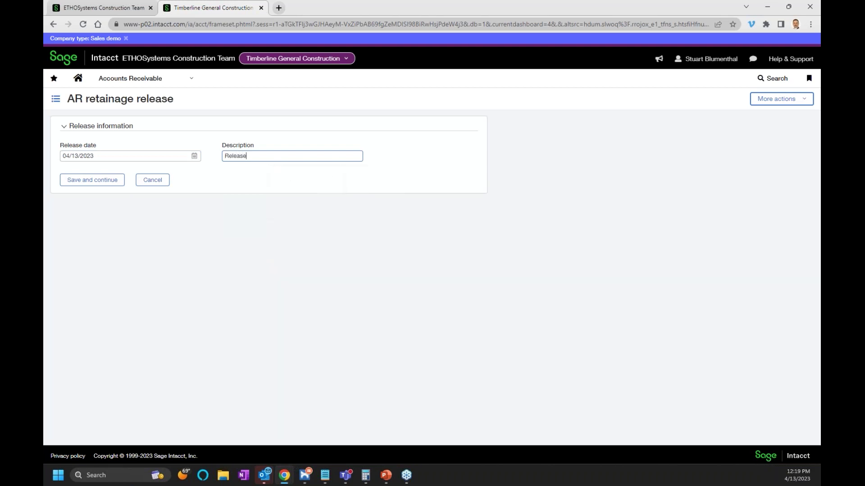
{"action": "type", "text": " all retainage????"}
{"action": "left_click", "coordinate": [79, 183]}
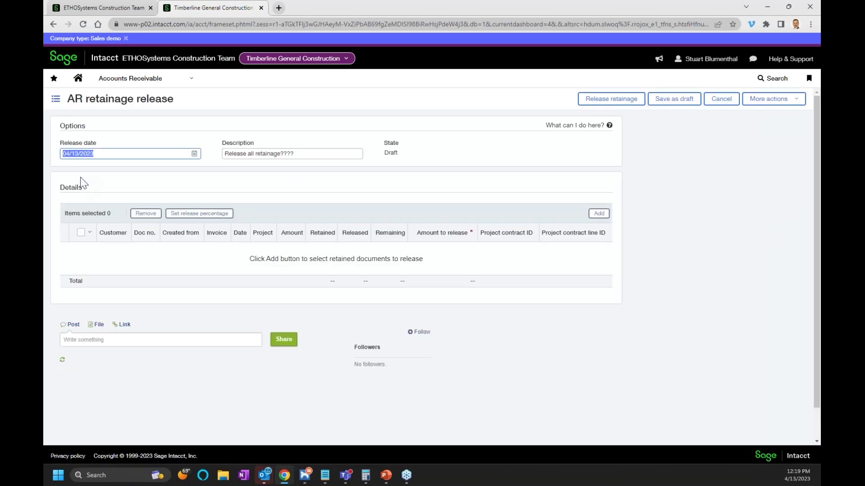
Step: Browse the releasable retainage records and add the LaQuinta - Dallas record dated 04/12/2023 to the release
{"action": "left_click", "coordinate": [600, 214]}
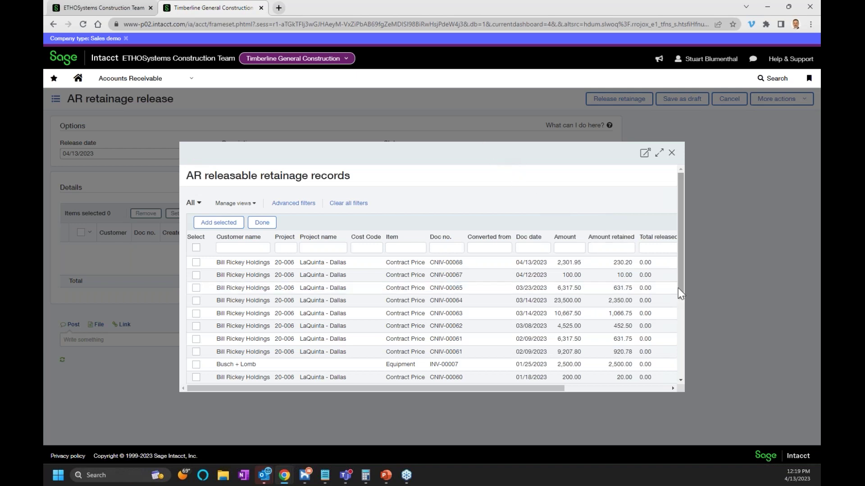
{"action": "left_click_drag", "start_coordinate": [678, 288], "coordinate": [682, 304]}
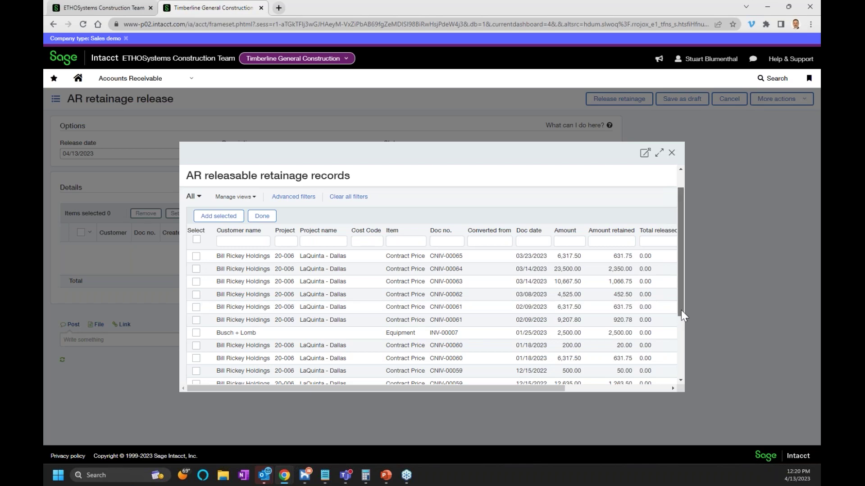
{"action": "left_click_drag", "start_coordinate": [680, 310], "coordinate": [682, 387]}
{"action": "left_click_drag", "start_coordinate": [558, 388], "coordinate": [440, 384]}
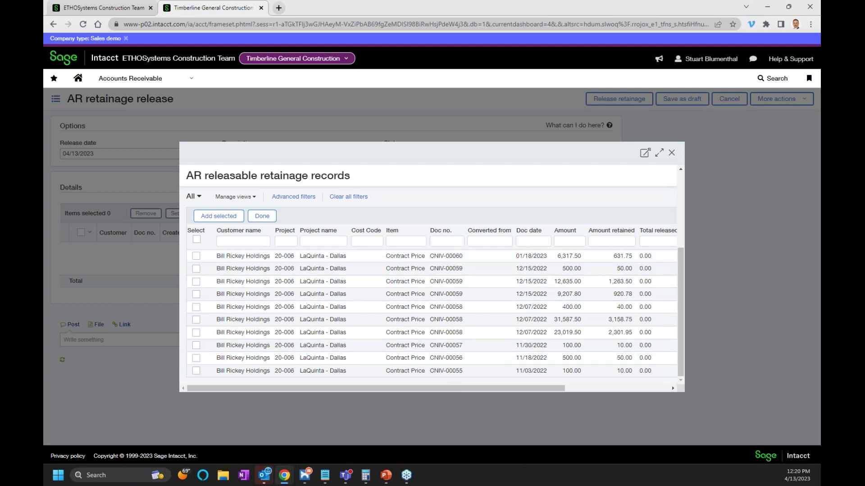
{"action": "scroll", "coordinate": [678, 238], "scroll_direction": "up", "scroll_amount": 5}
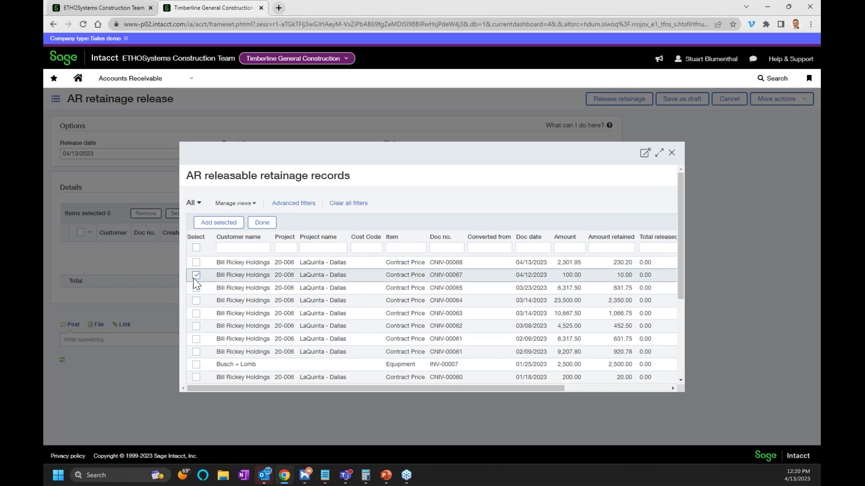
{"action": "left_click", "coordinate": [219, 223]}
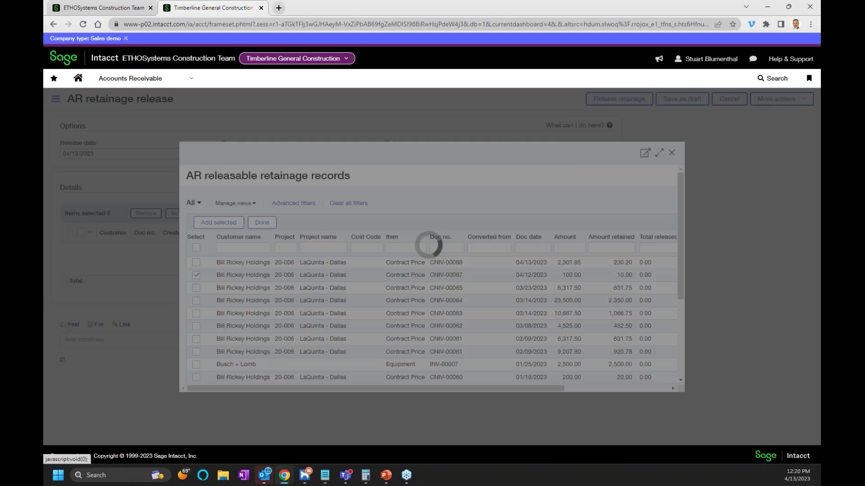
{"action": "left_click", "coordinate": [258, 225]}
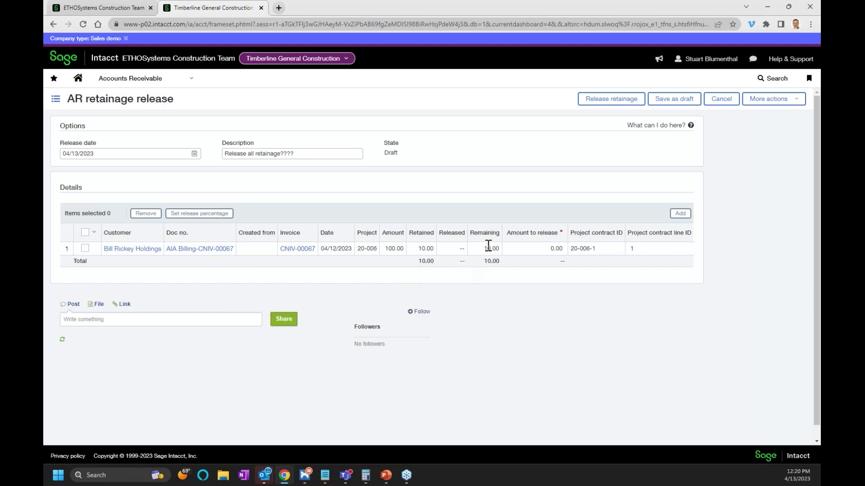
Step: Set the line's amount to release to 10.00, its full remaining retainage, and release the retainage
{"action": "left_click", "coordinate": [592, 108]}
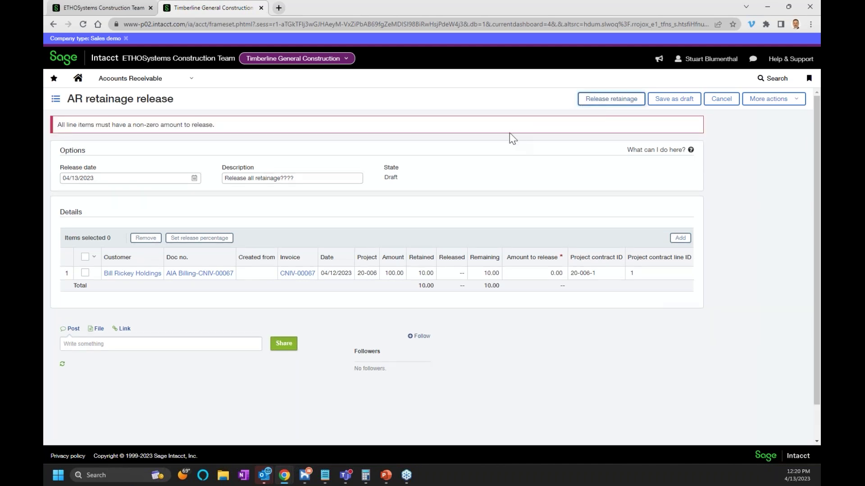
{"action": "left_click", "coordinate": [85, 272]}
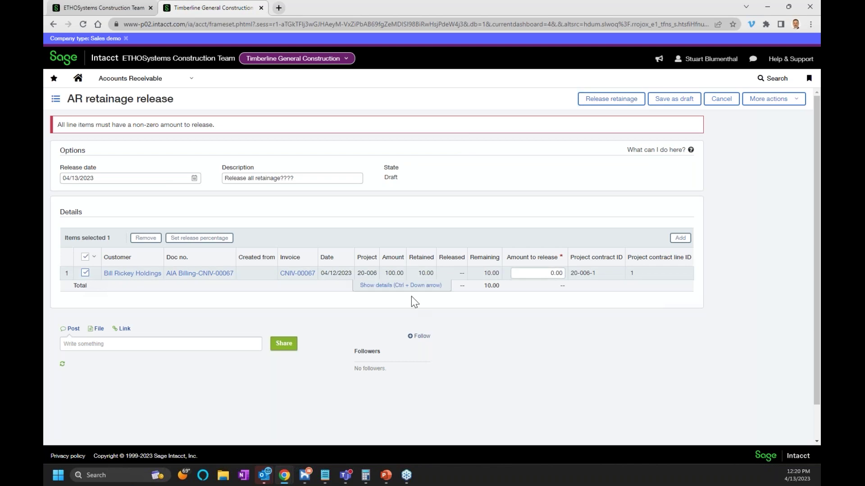
{"action": "left_click", "coordinate": [528, 273]}
{"action": "key", "text": "Tab"}
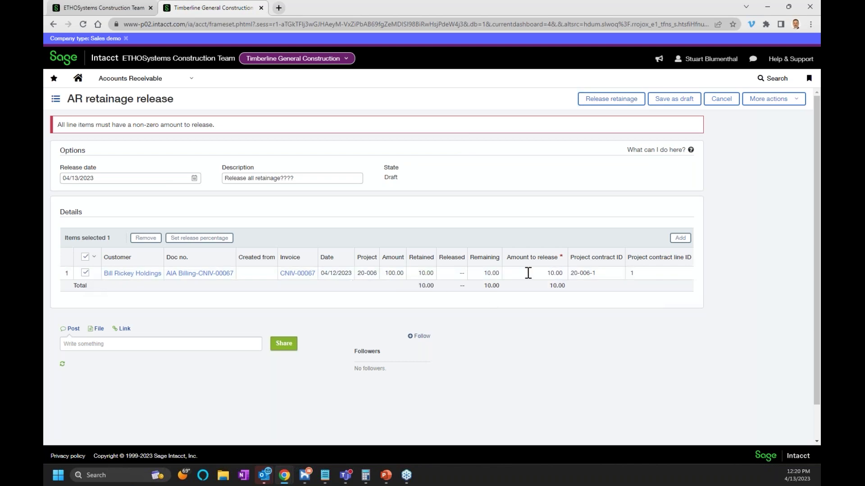
{"action": "left_click", "coordinate": [622, 102]}
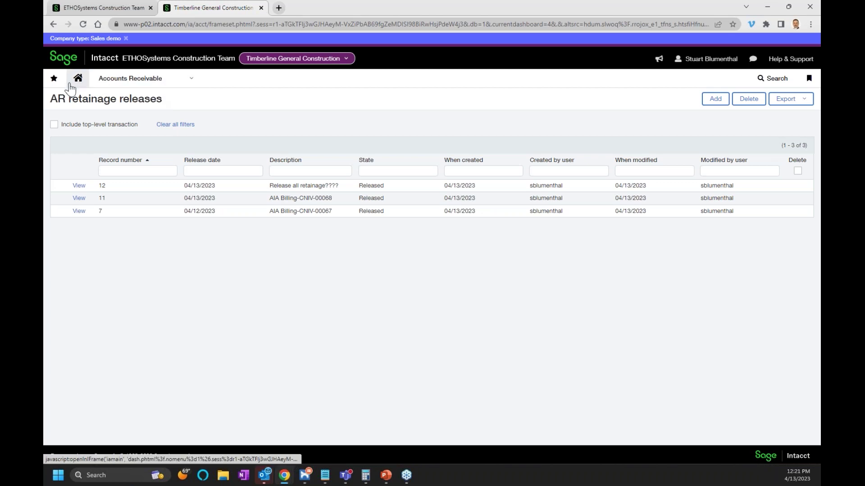
Step: View the details of the "Release all retainage????" release and go to the Accounts Receivable invoices list
{"action": "left_click", "coordinate": [78, 188]}
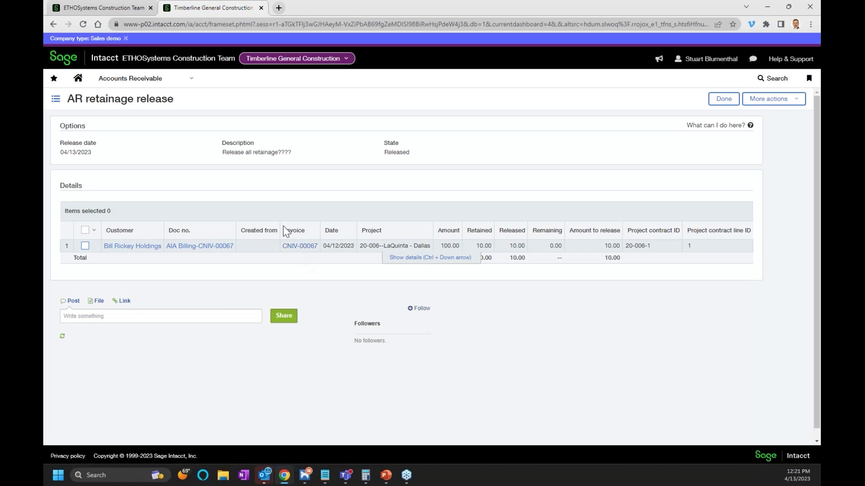
{"action": "left_click", "coordinate": [139, 80]}
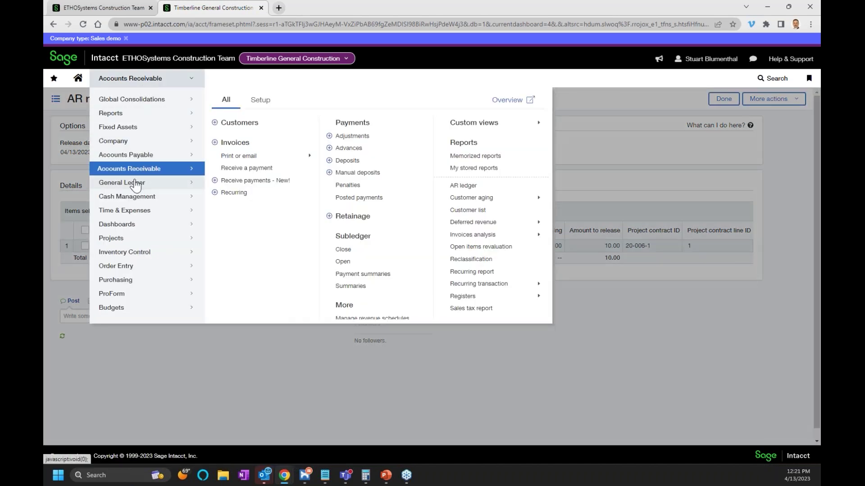
{"action": "left_click", "coordinate": [235, 143]}
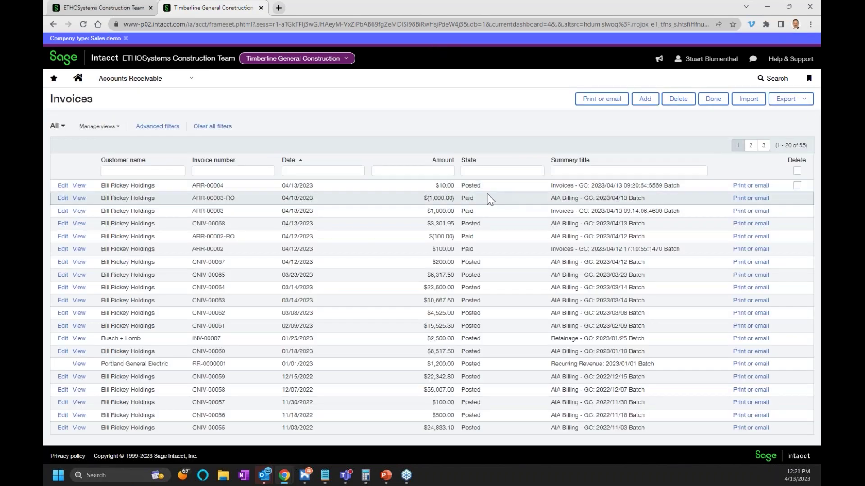
{"action": "double_click", "coordinate": [206, 186]}
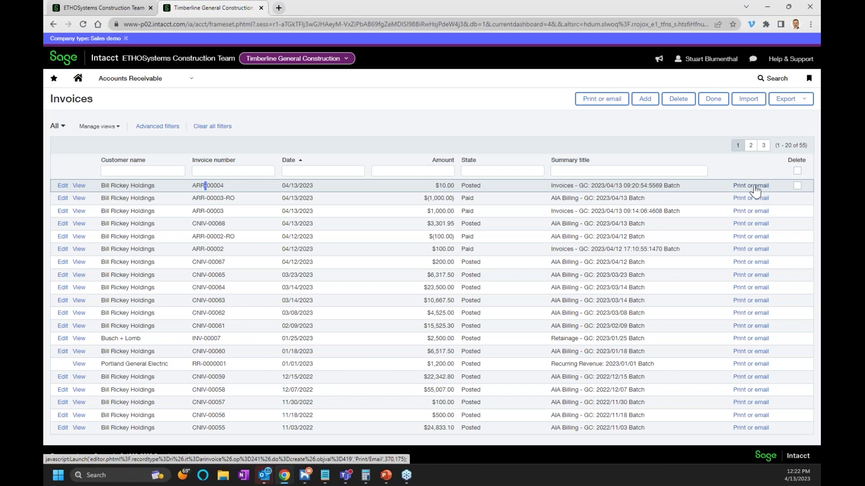
{"action": "left_click", "coordinate": [161, 79]}
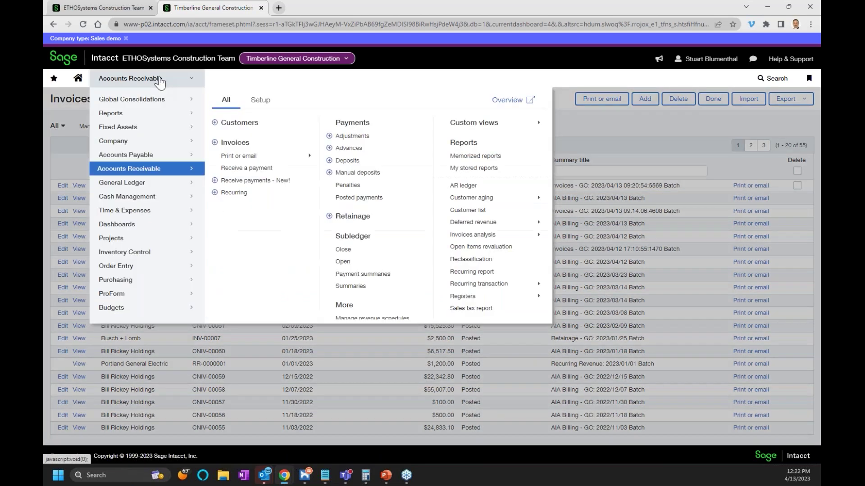
{"action": "left_click", "coordinate": [623, 131]}
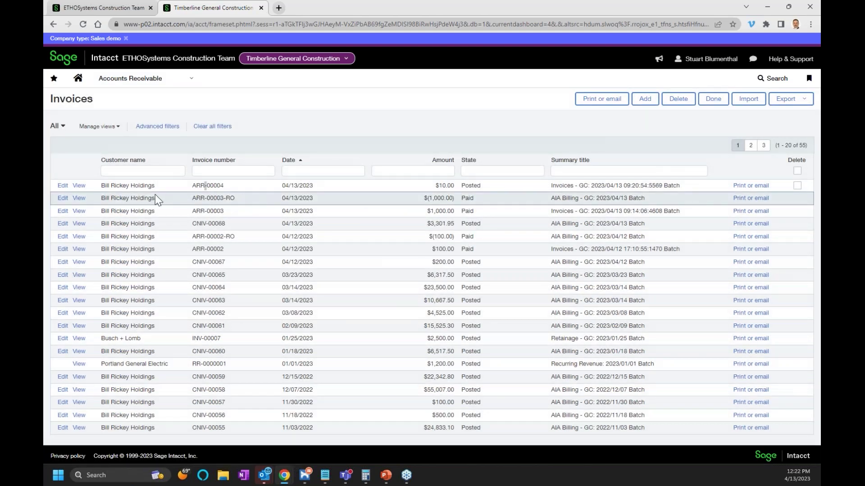
Step: Run the Accounts Receivable customer aging report filtered to Bill Rickey Holdings and view it
{"action": "left_click", "coordinate": [139, 79]}
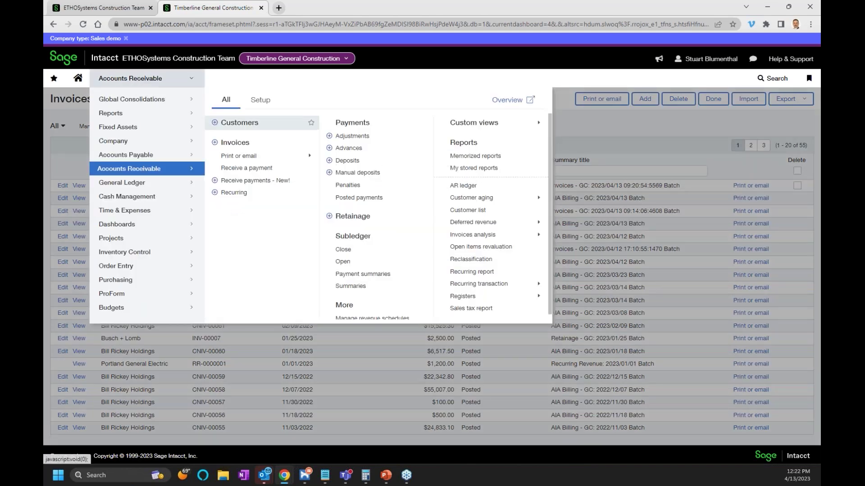
{"action": "mouse_move", "coordinate": [491, 198]}
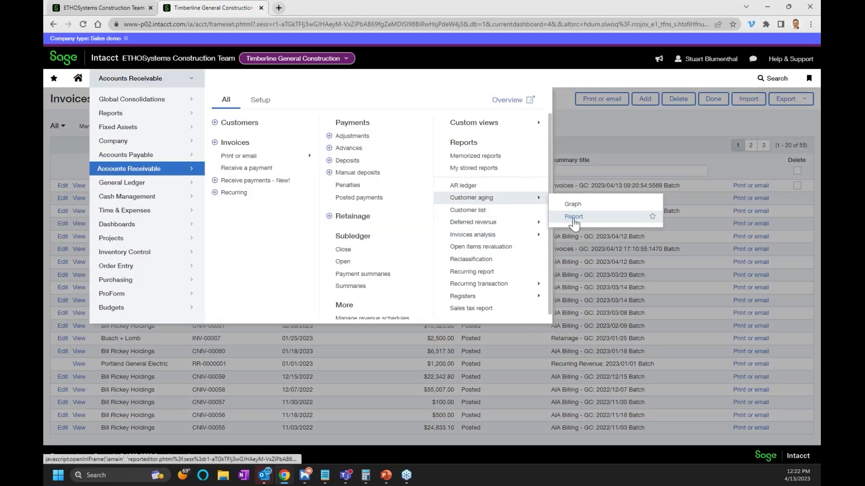
{"action": "left_click", "coordinate": [573, 217]}
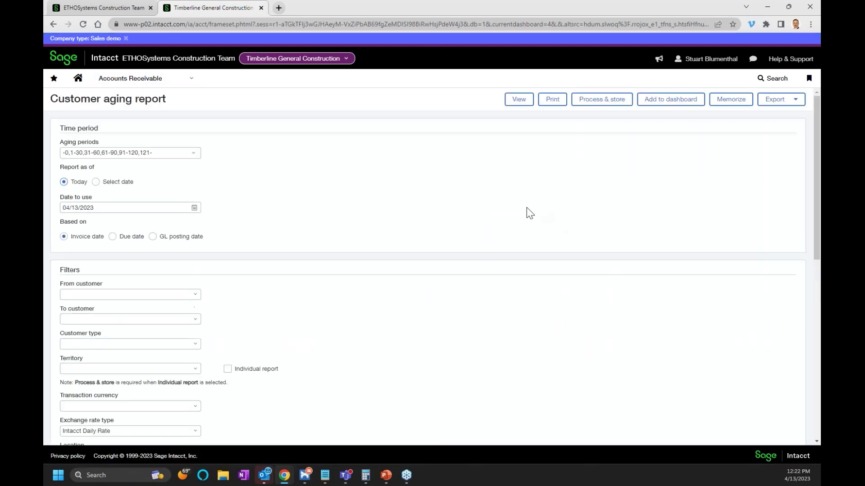
{"action": "left_click", "coordinate": [135, 294]}
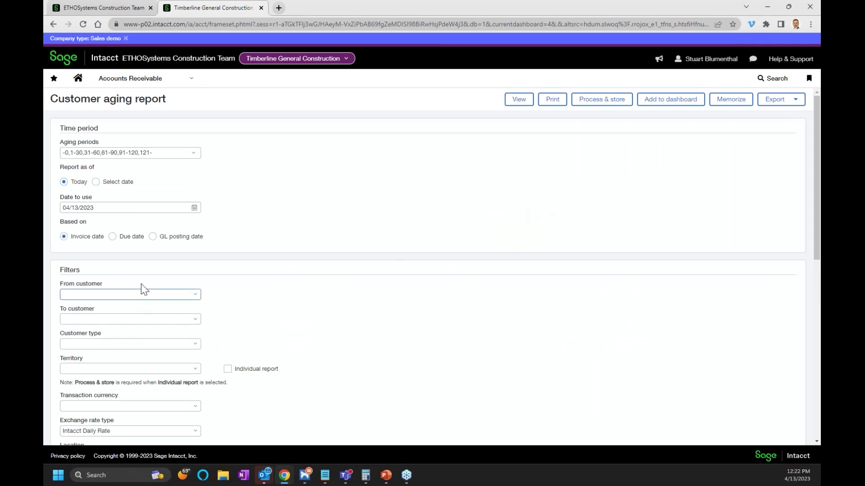
{"action": "type", "text": "bil"}
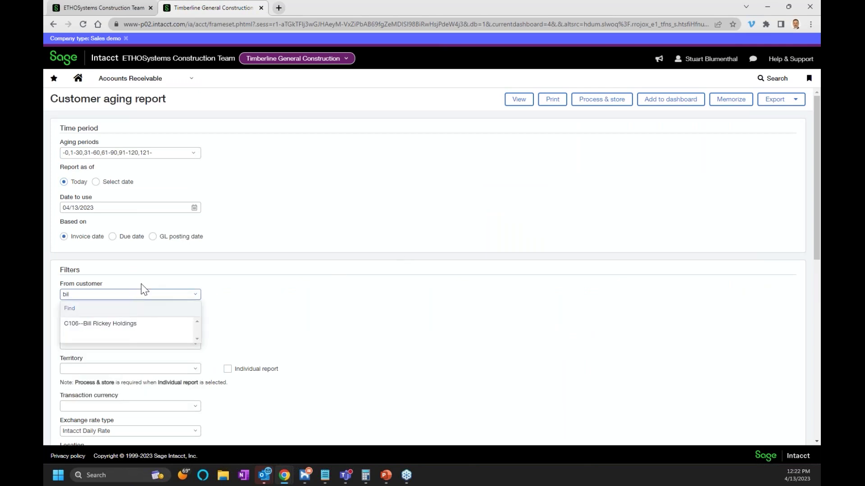
{"action": "left_click", "coordinate": [131, 327]}
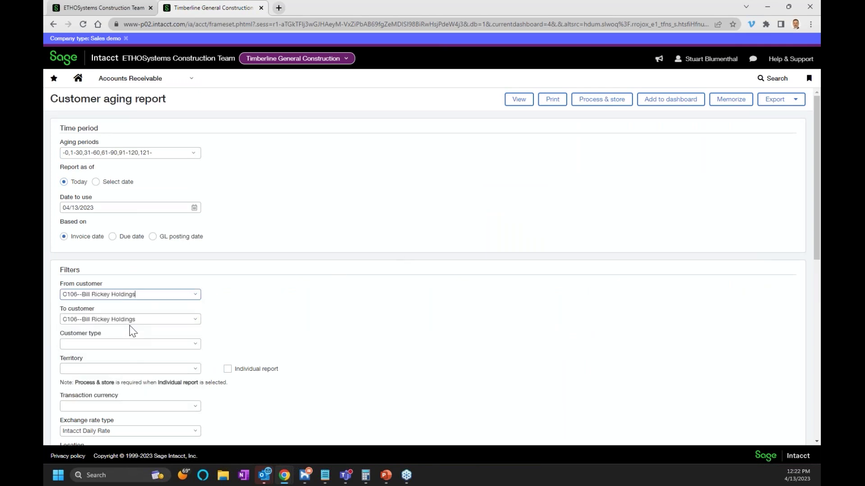
{"action": "left_click", "coordinate": [524, 103]}
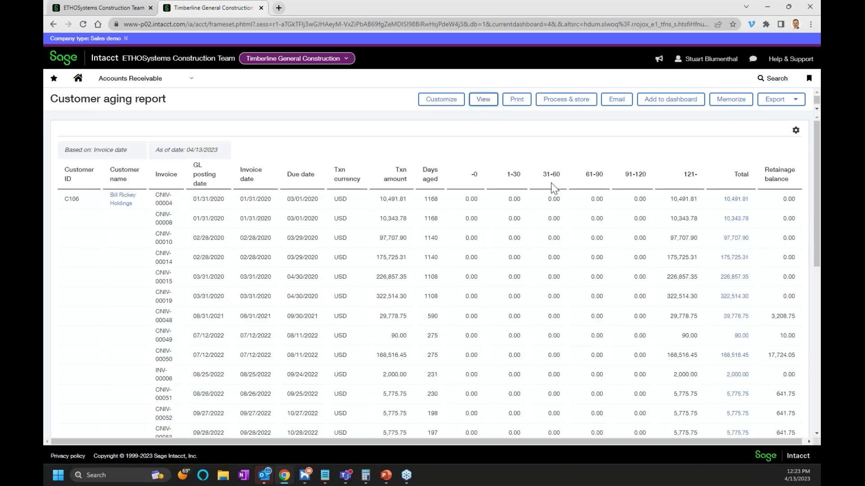
Step: Open invoice ARR-00004 from the aging report, review its general ledger posting details, and close it
{"action": "scroll", "coordinate": [547, 194], "scroll_direction": "down", "scroll_amount": 10}
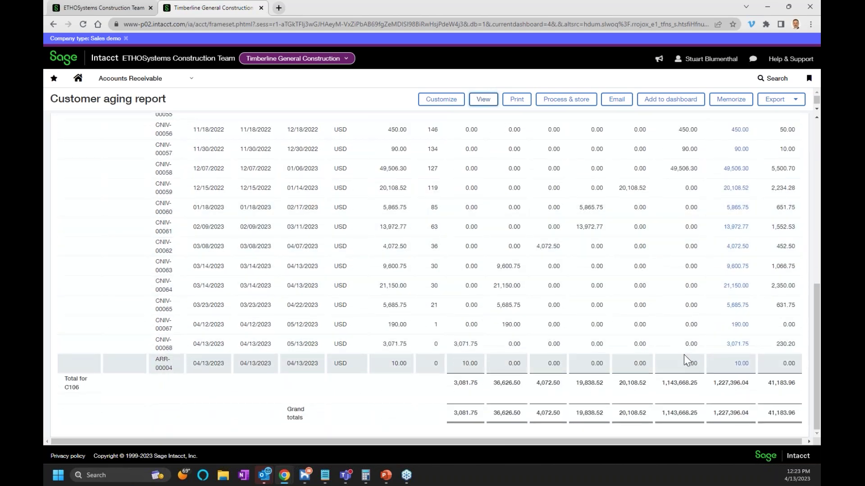
{"action": "left_click", "coordinate": [739, 365]}
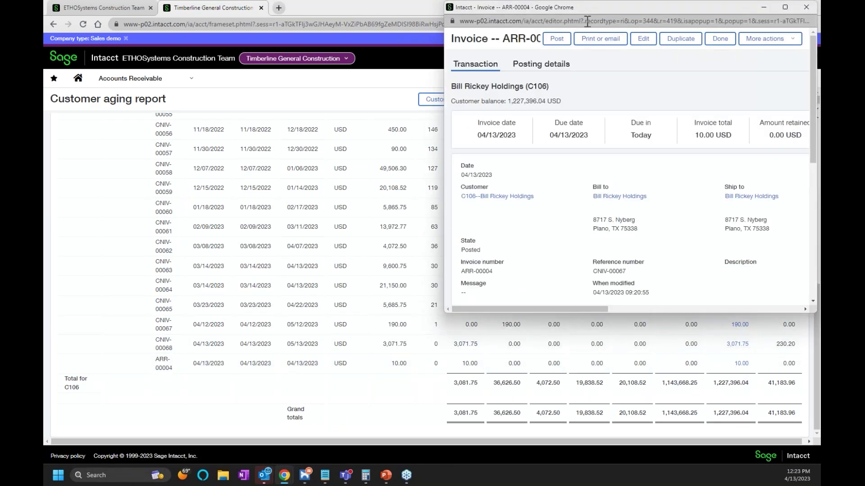
{"action": "left_click_drag", "start_coordinate": [588, 11], "coordinate": [390, 47]}
{"action": "left_click", "coordinate": [340, 101]}
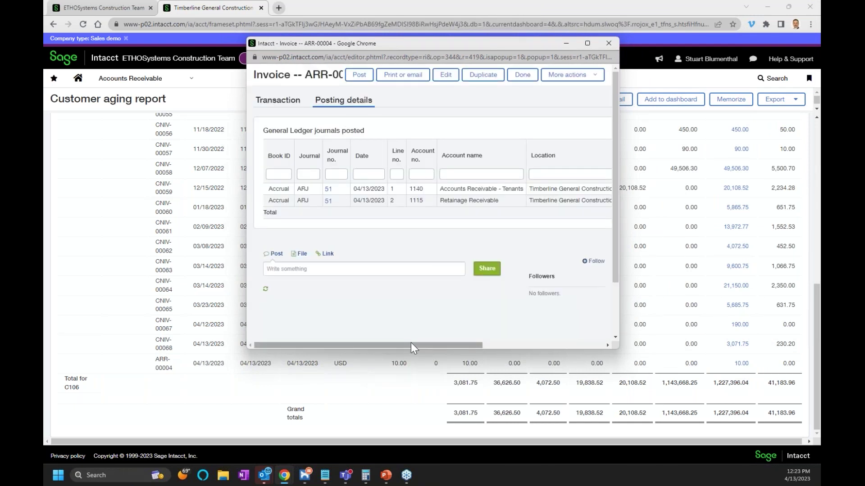
{"action": "double_click", "coordinate": [469, 189]}
{"action": "left_click", "coordinate": [469, 190]}
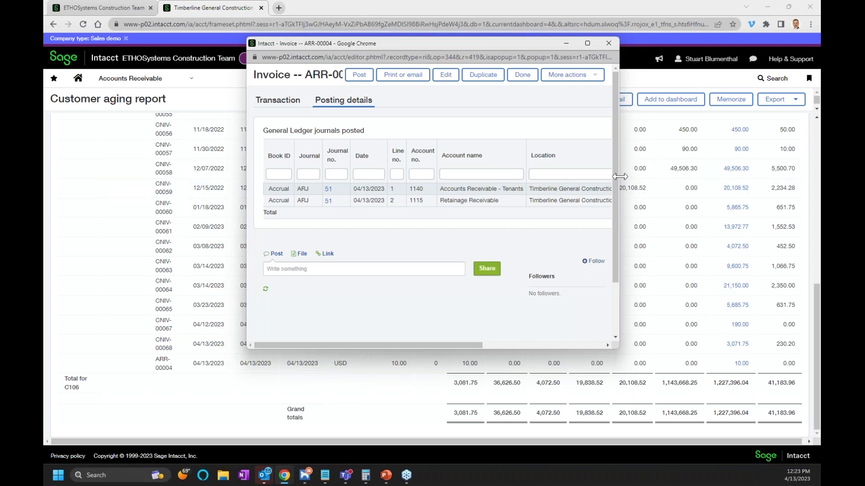
{"action": "left_click_drag", "start_coordinate": [637, 176], "coordinate": [775, 180]}
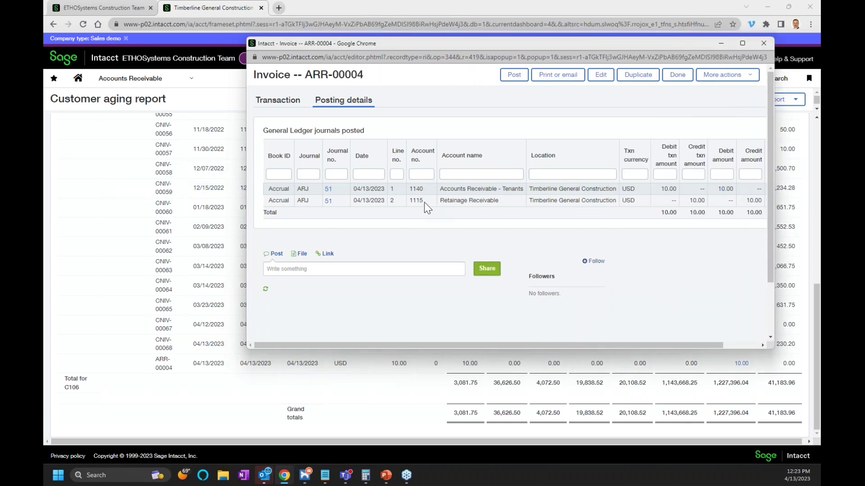
{"action": "left_click", "coordinate": [764, 44]}
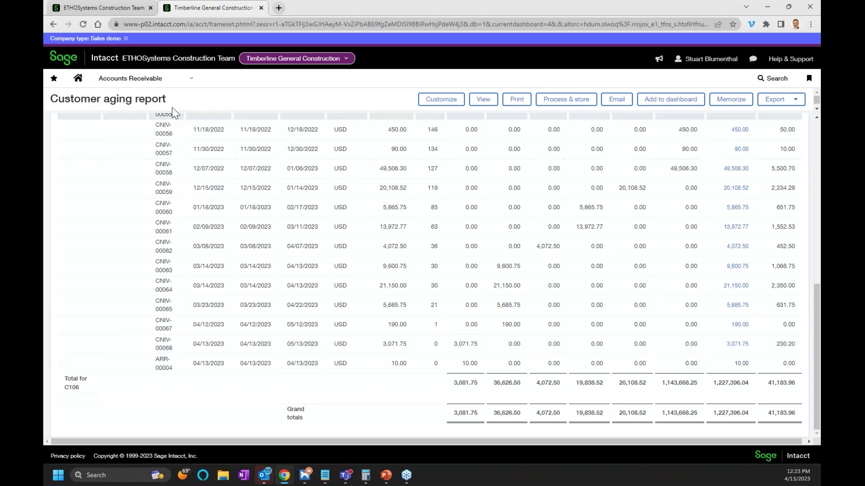
Step: Go to the AR retainage releases list in the Projects application
{"action": "left_click", "coordinate": [162, 79]}
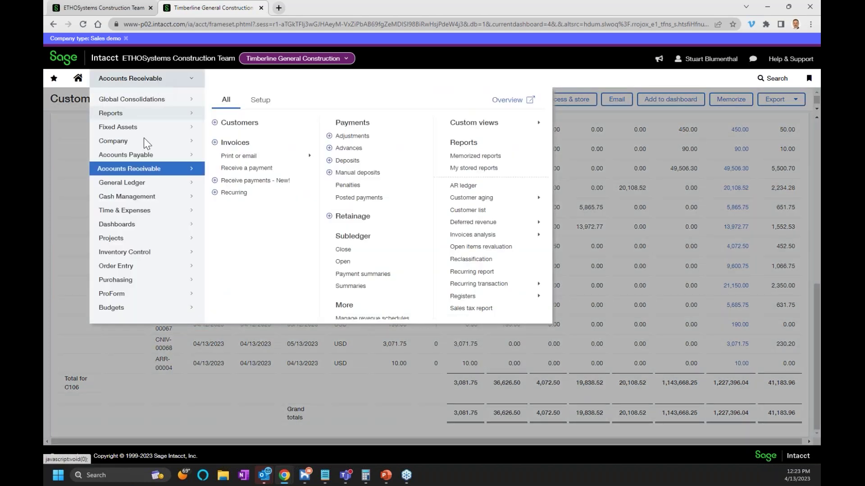
{"action": "left_click", "coordinate": [118, 240]}
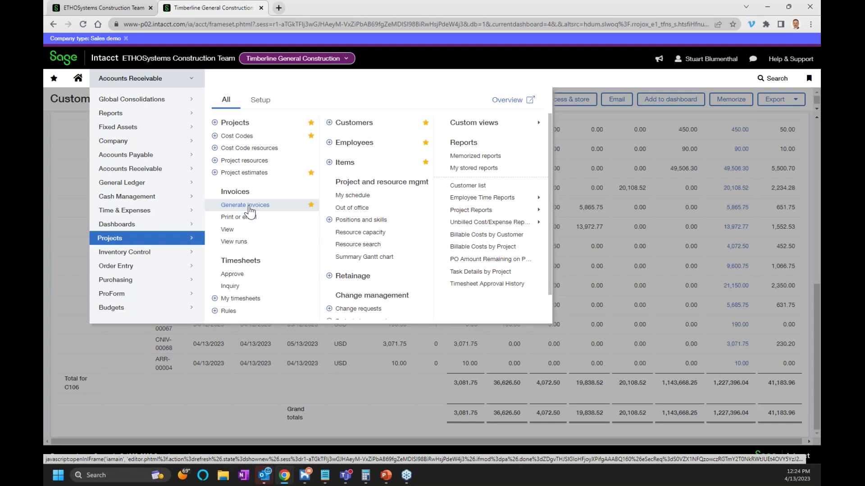
{"action": "left_click", "coordinate": [136, 171]}
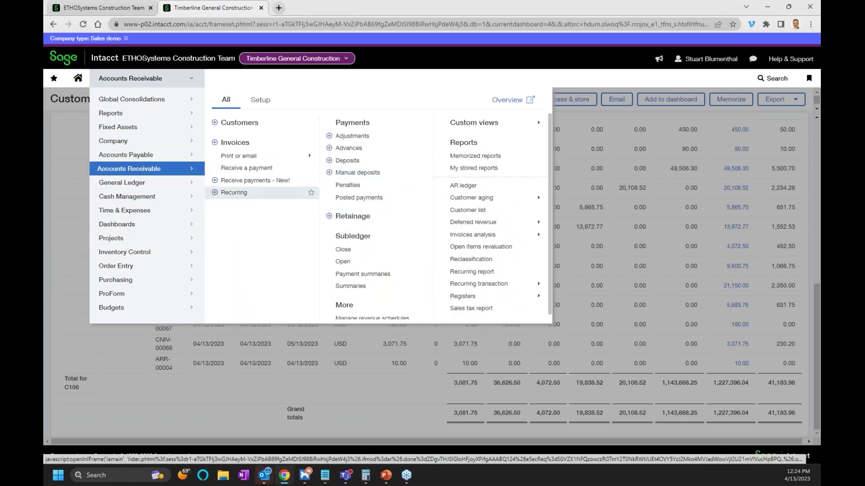
{"action": "left_click", "coordinate": [126, 238]}
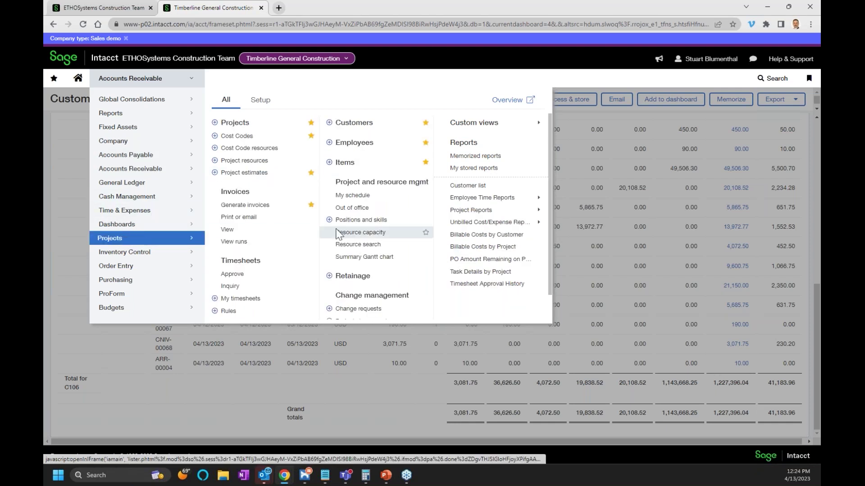
{"action": "left_click", "coordinate": [353, 276]}
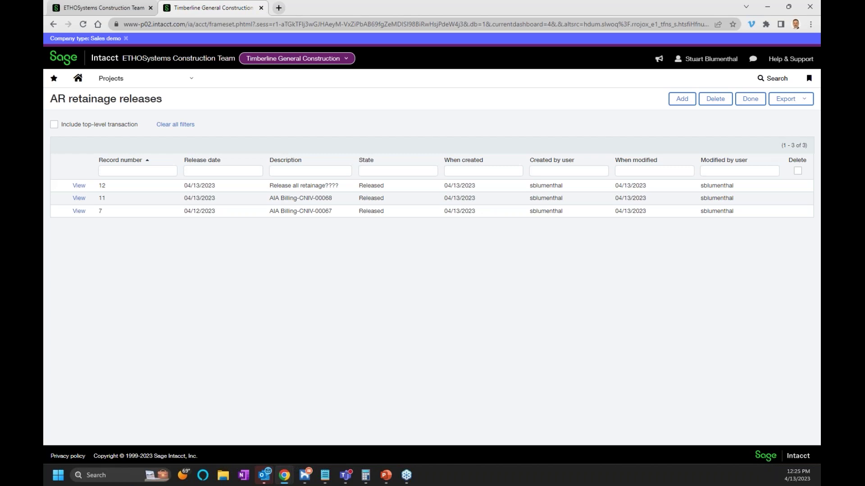
Step: Switch to the PowerPoint slide show and advance to the slide on working with retainage in Accounts Payable
{"action": "mouse_move", "coordinate": [387, 480]}
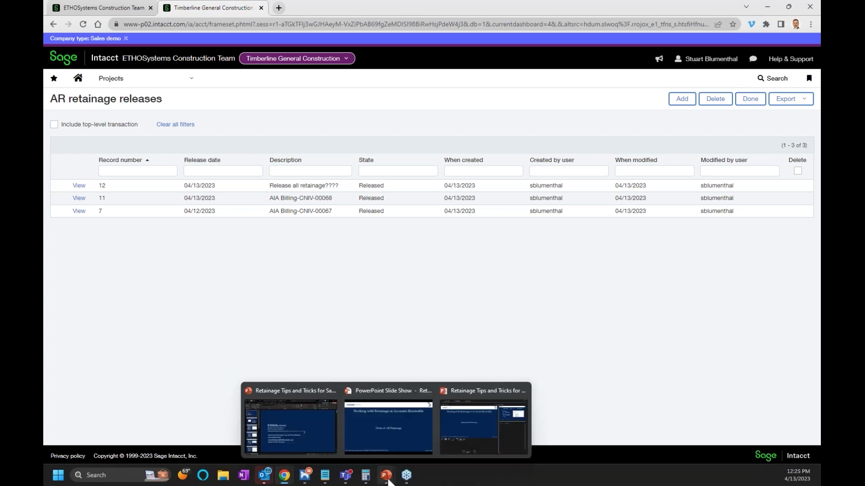
{"action": "left_click", "coordinate": [399, 443]}
{"action": "left_click", "coordinate": [388, 353]}
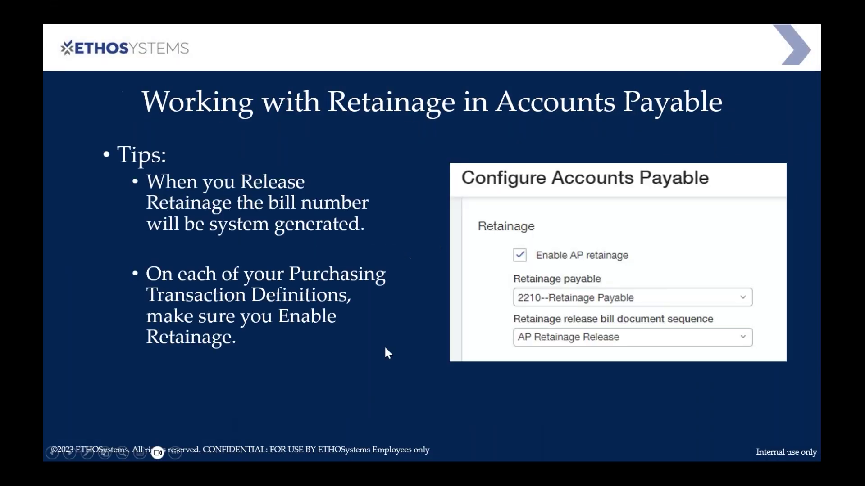
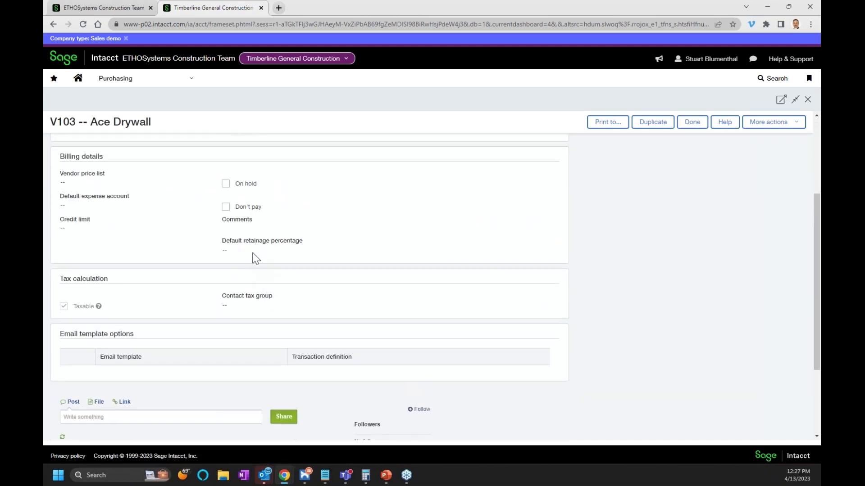
Step: Close the Ace Drywall vendor record, set the retainage percentage to 10 on line 1 of purchase order PO-00007, and post the order
{"action": "left_click", "coordinate": [696, 124]}
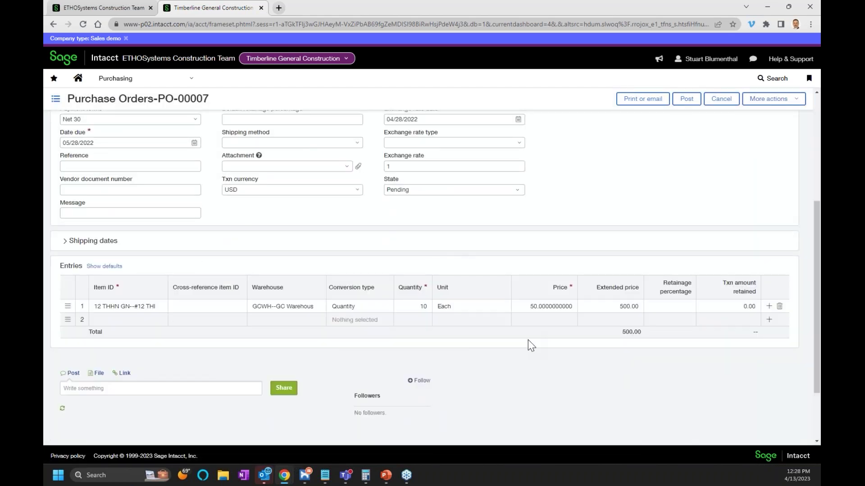
{"action": "scroll", "coordinate": [170, 338], "scroll_direction": "up", "scroll_amount": 1}
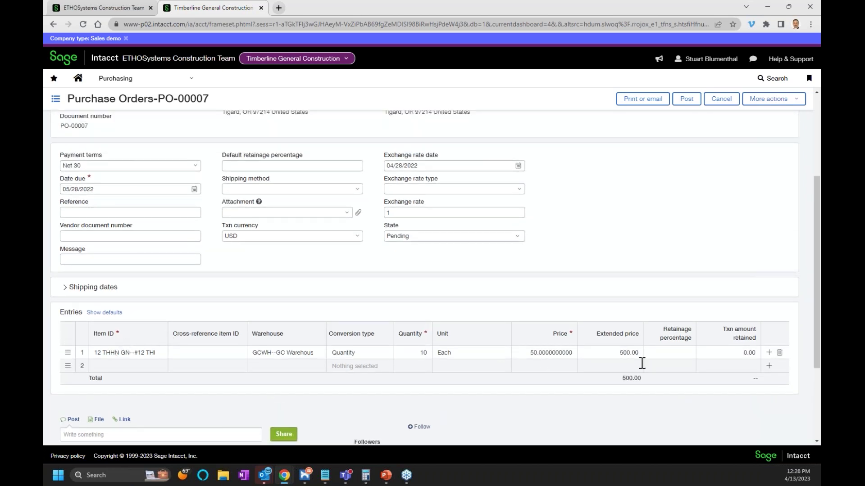
{"action": "left_click", "coordinate": [666, 354]}
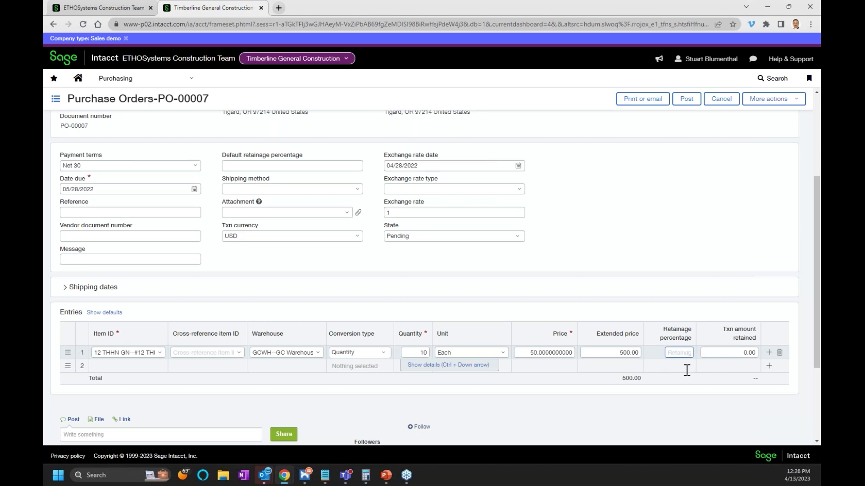
{"action": "type", "text": "10"}
{"action": "key", "text": "Tab"}
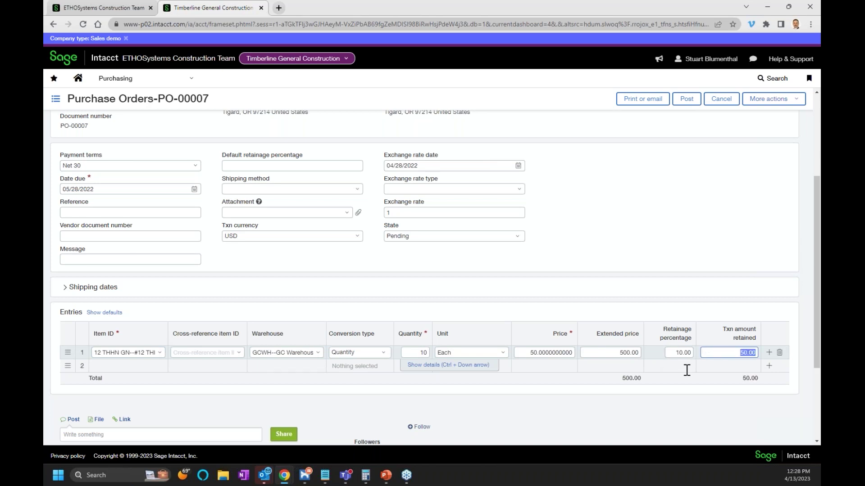
{"action": "scroll", "coordinate": [645, 299], "scroll_direction": "up", "scroll_amount": 3}
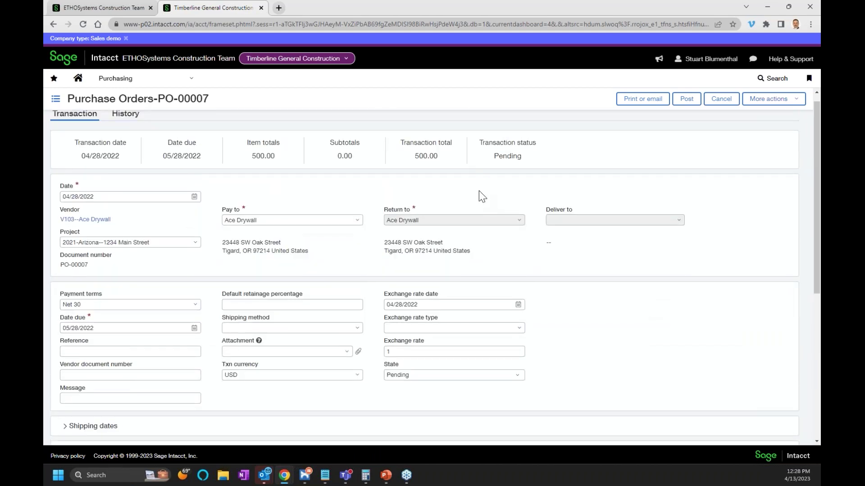
{"action": "left_click", "coordinate": [684, 100]}
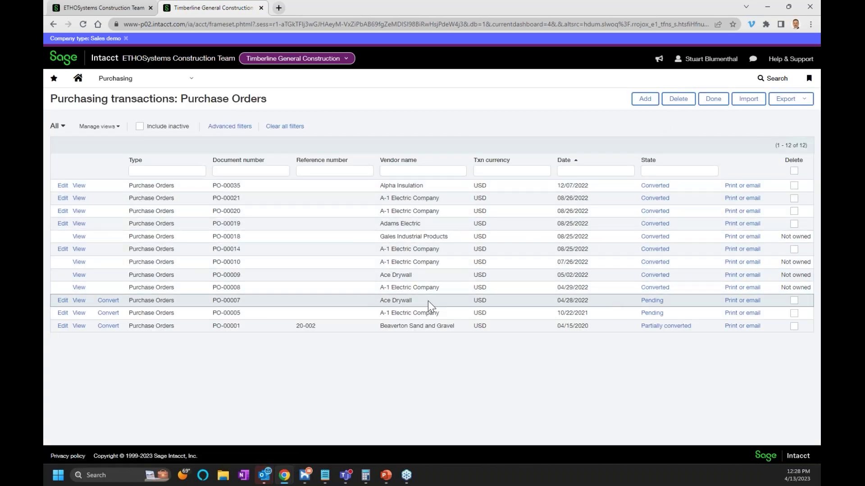
Step: Start converting purchase order PO-00007 to a vendor invoice and check the retainage carried over to its entry line
{"action": "left_click", "coordinate": [111, 303]}
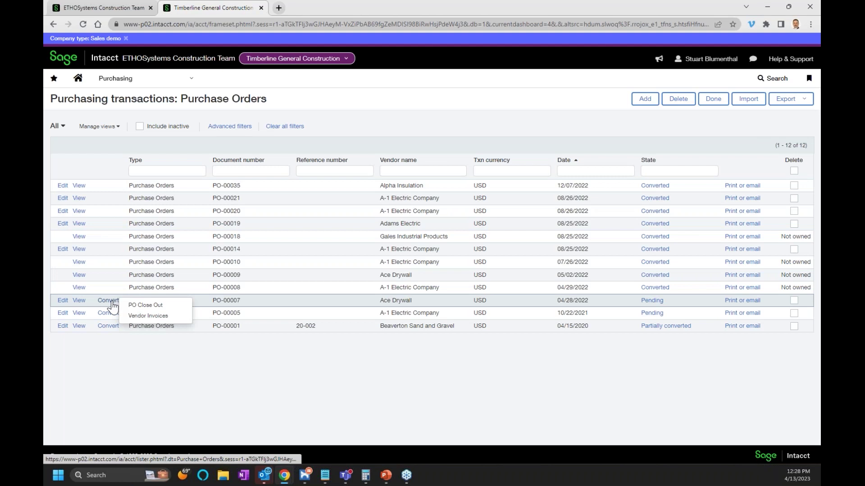
{"action": "left_click", "coordinate": [143, 317]}
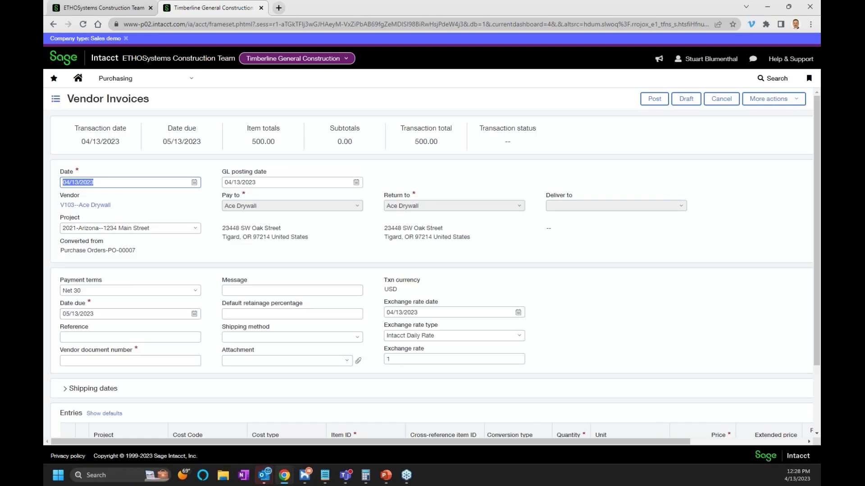
{"action": "scroll", "coordinate": [212, 261], "scroll_direction": "down", "scroll_amount": 2}
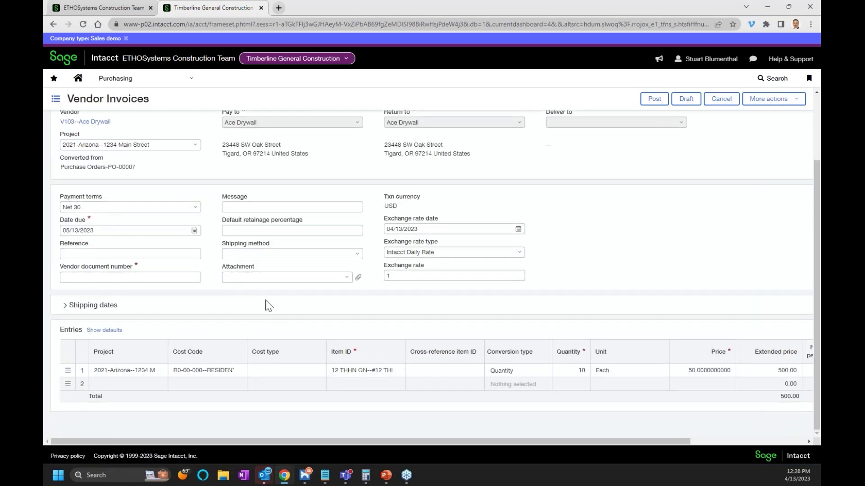
{"action": "left_click_drag", "start_coordinate": [390, 442], "coordinate": [578, 446]}
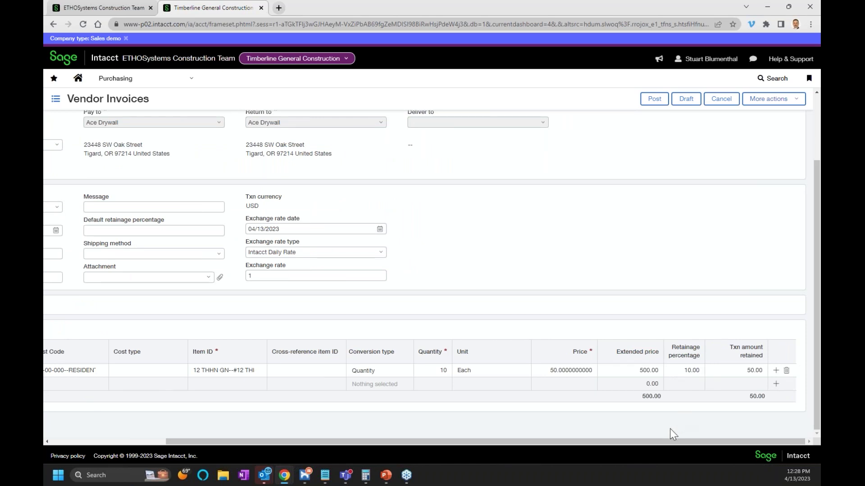
{"action": "scroll", "coordinate": [671, 377], "scroll_direction": "up", "scroll_amount": 2}
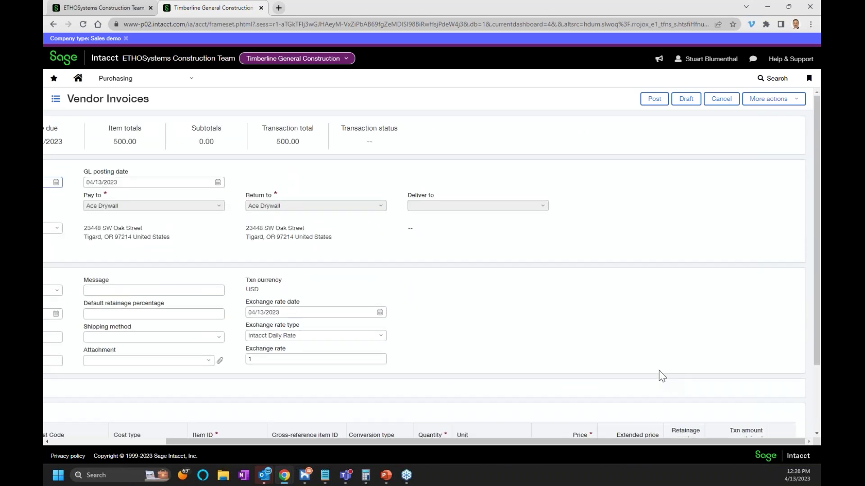
Step: Review the invoice's entry line, enter 04132023 as the vendor document number, and post the vendor invoice converted from PO-00007
{"action": "left_click_drag", "start_coordinate": [515, 442], "coordinate": [282, 441]}
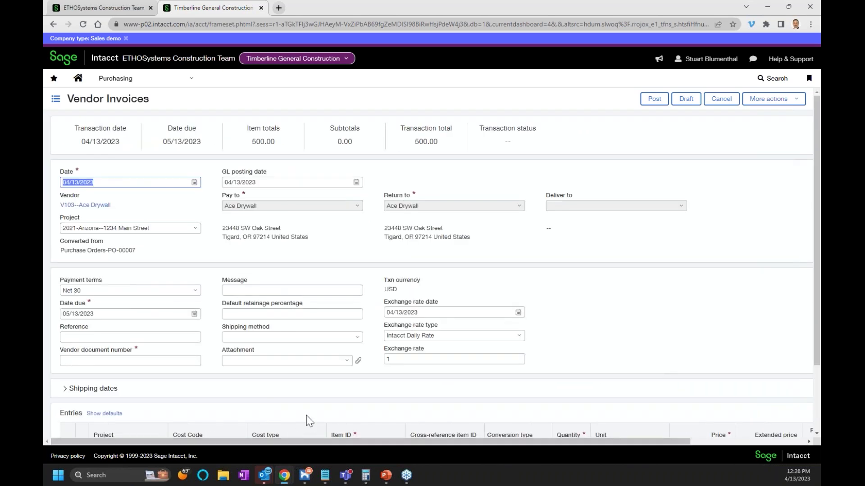
{"action": "scroll", "coordinate": [451, 428], "scroll_direction": "down", "scroll_amount": 2}
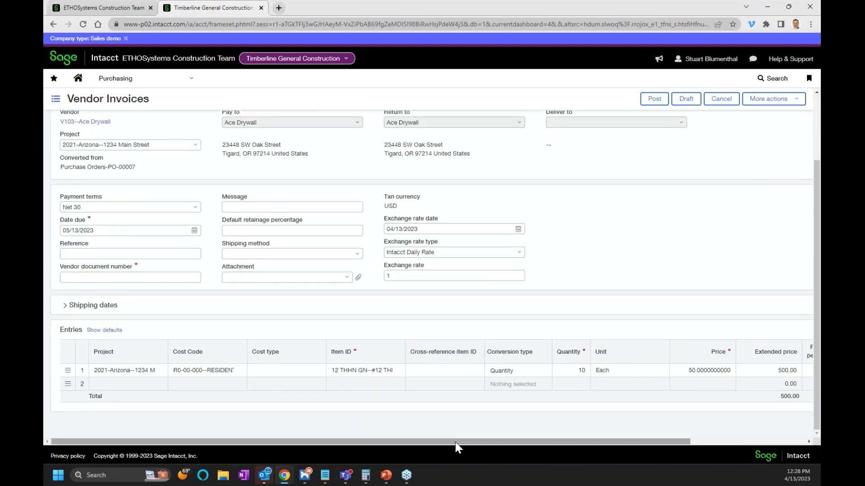
{"action": "left_click_drag", "start_coordinate": [456, 441], "coordinate": [681, 433]}
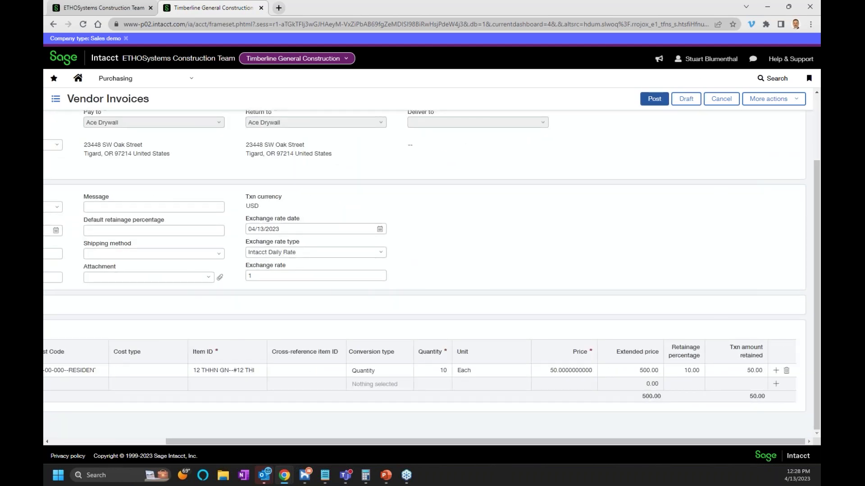
{"action": "left_click", "coordinate": [654, 99]}
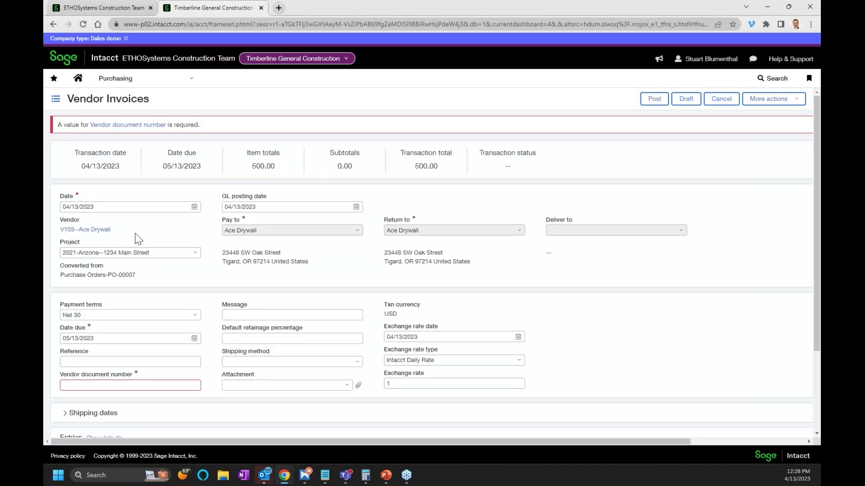
{"action": "left_click", "coordinate": [121, 384]}
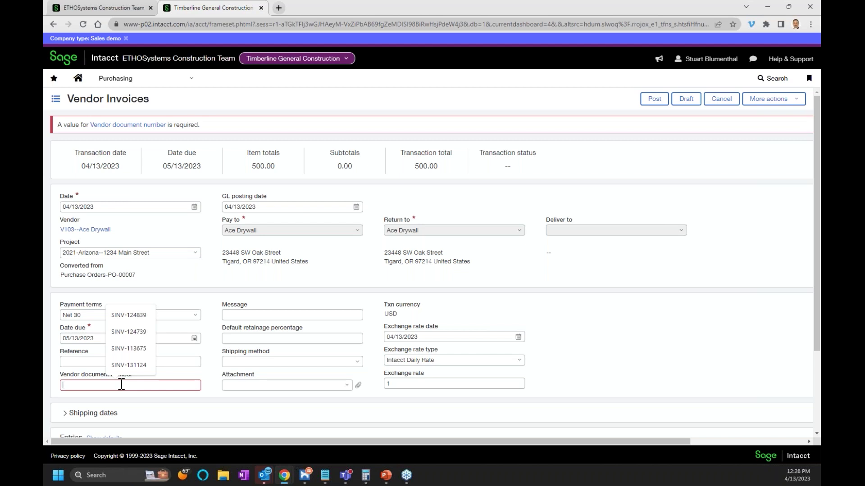
{"action": "type", "text": "04132023"}
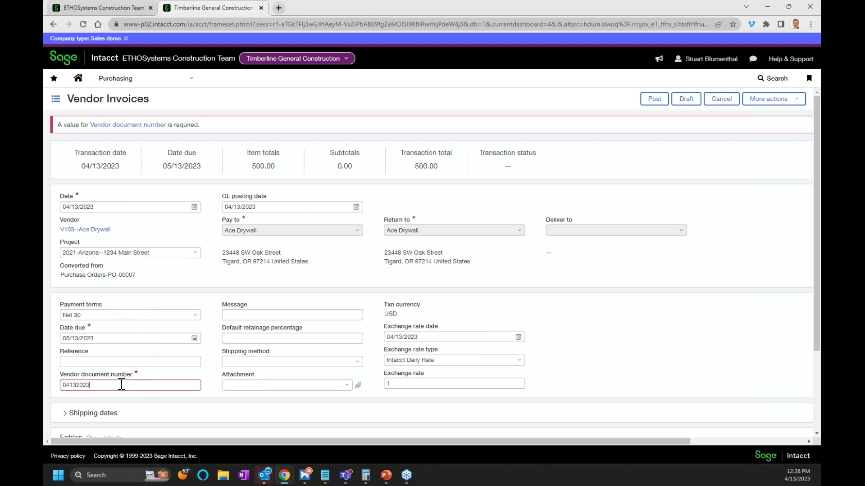
{"action": "key", "text": "Tab"}
{"action": "left_click", "coordinate": [643, 101]}
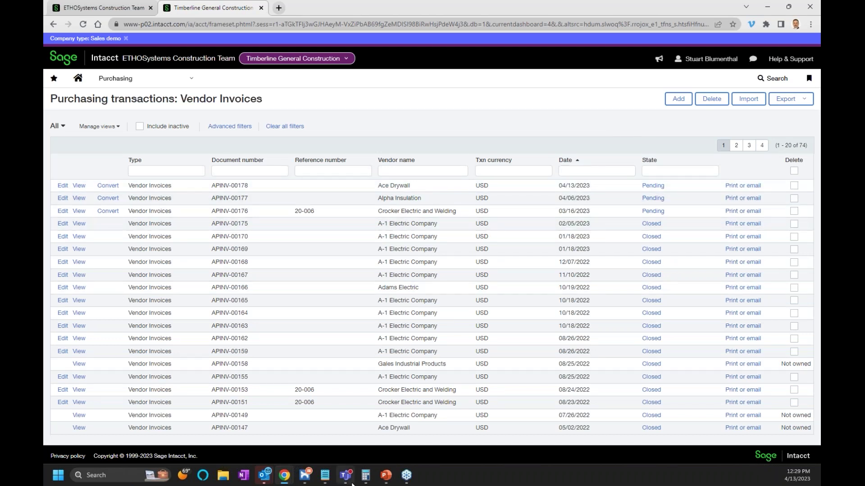
Step: Examine the posting details of Ace Drywall's vendor invoice APINV-00178, checking the amount due and the retainage payable credit, and close the invoice
{"action": "left_click", "coordinate": [78, 187]}
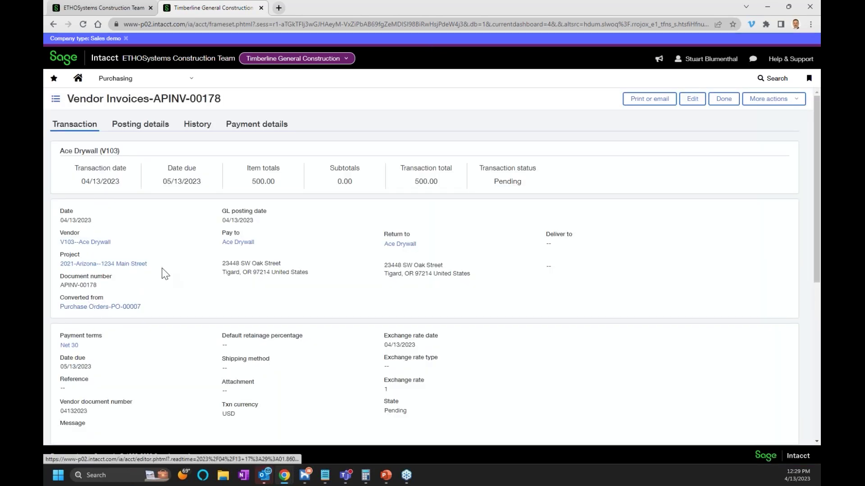
{"action": "left_click", "coordinate": [142, 125]}
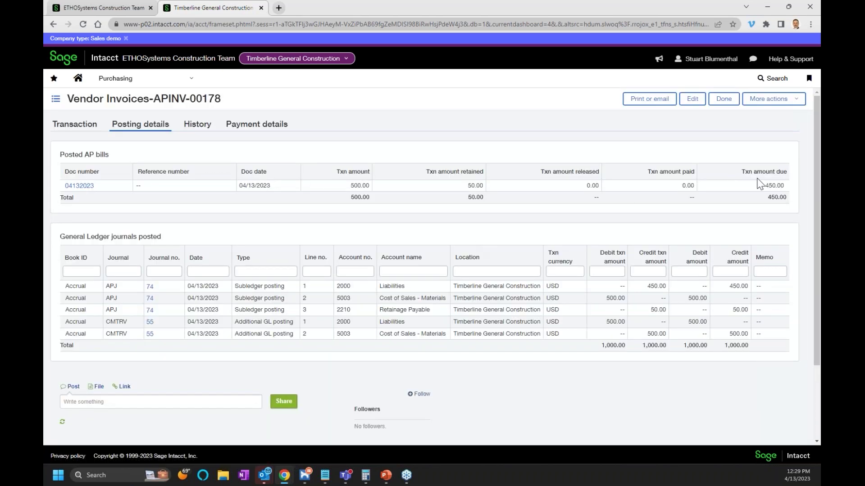
{"action": "double_click", "coordinate": [774, 185]}
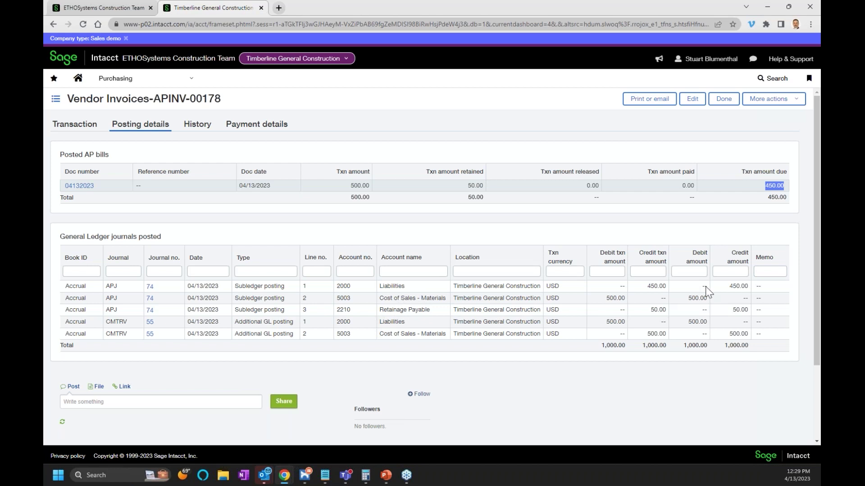
{"action": "double_click", "coordinate": [736, 309]}
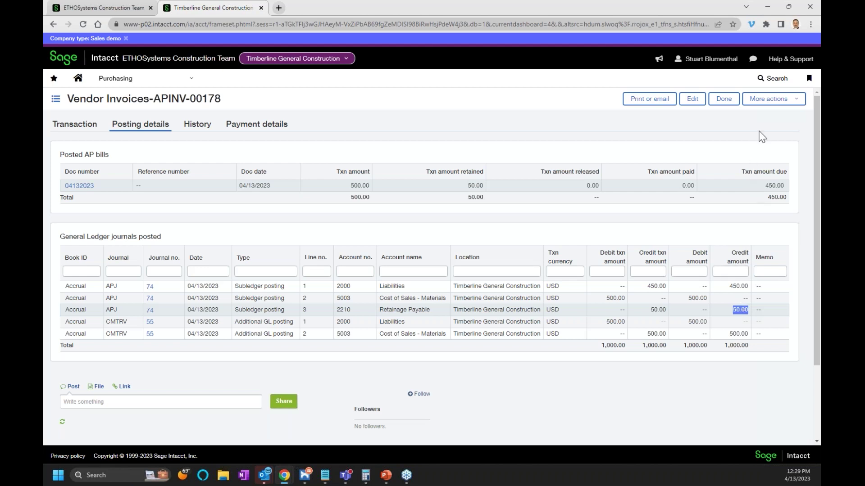
{"action": "left_click", "coordinate": [724, 99]}
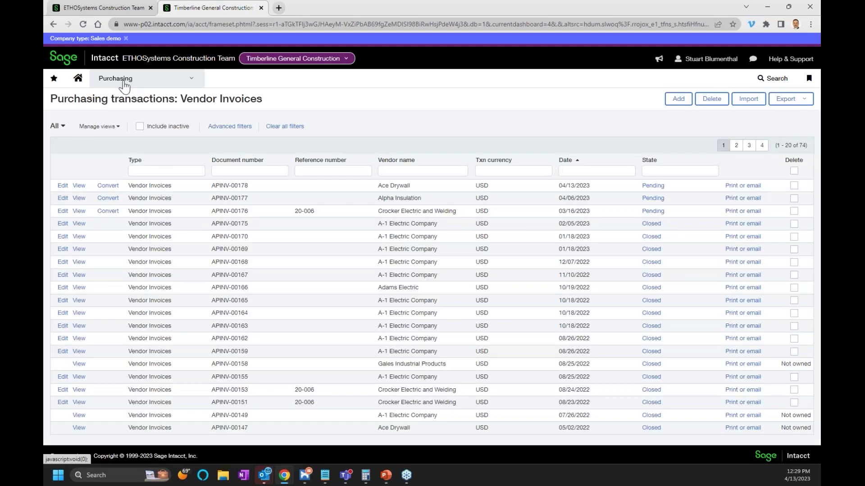
Step: Run the Accounts Payable vendor aging report with V103--Ace Drywall as the starting vendor to check its retainage balance
{"action": "left_click", "coordinate": [124, 82]}
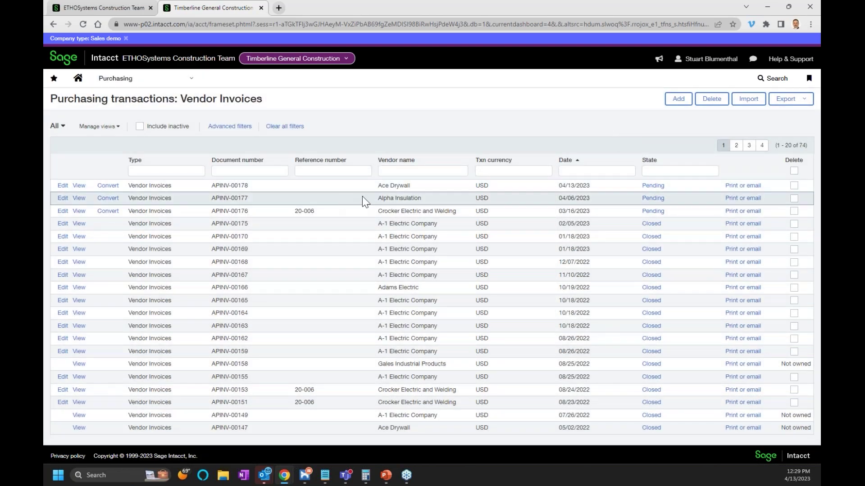
{"action": "left_click", "coordinate": [122, 84]}
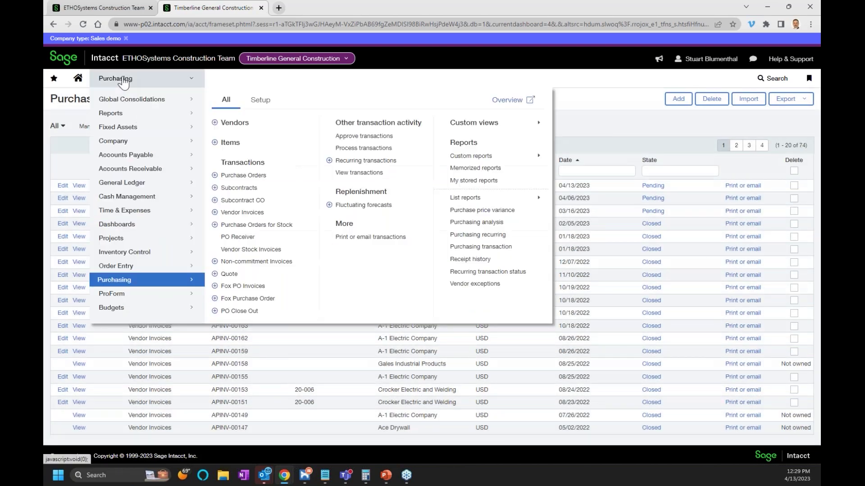
{"action": "mouse_move", "coordinate": [135, 155]}
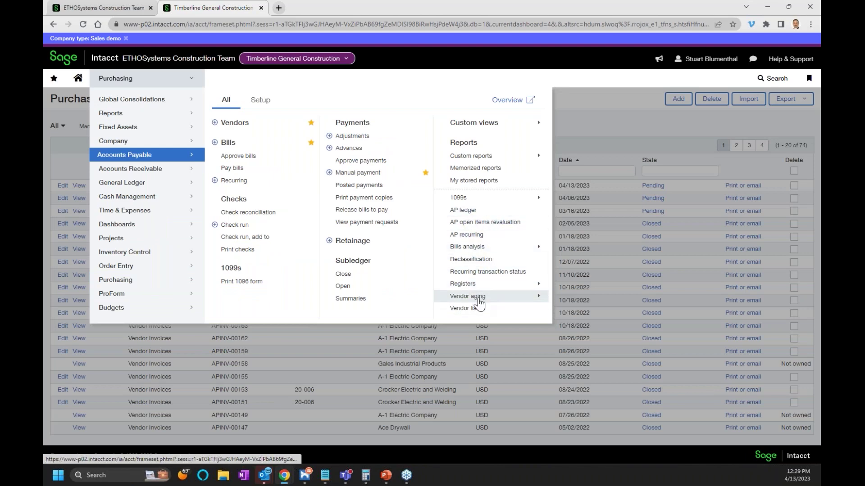
{"action": "mouse_move", "coordinate": [495, 297]}
{"action": "left_click", "coordinate": [573, 306]}
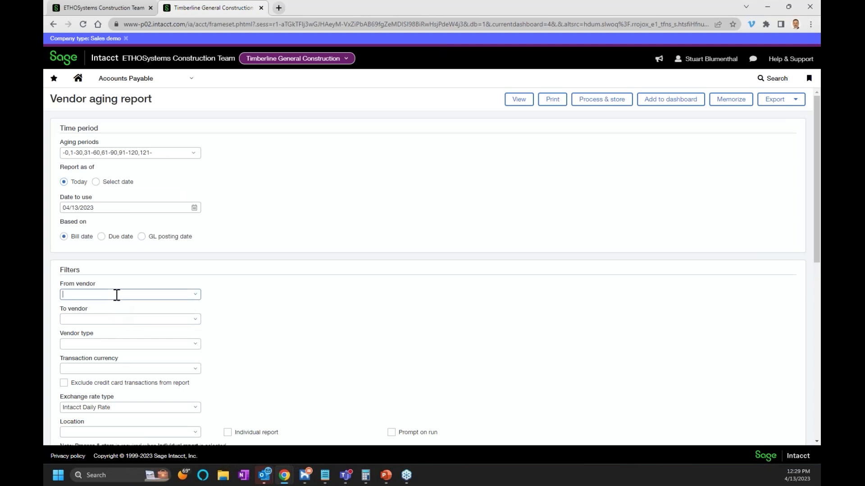
{"action": "left_click", "coordinate": [118, 294]}
{"action": "type", "text": "ac"}
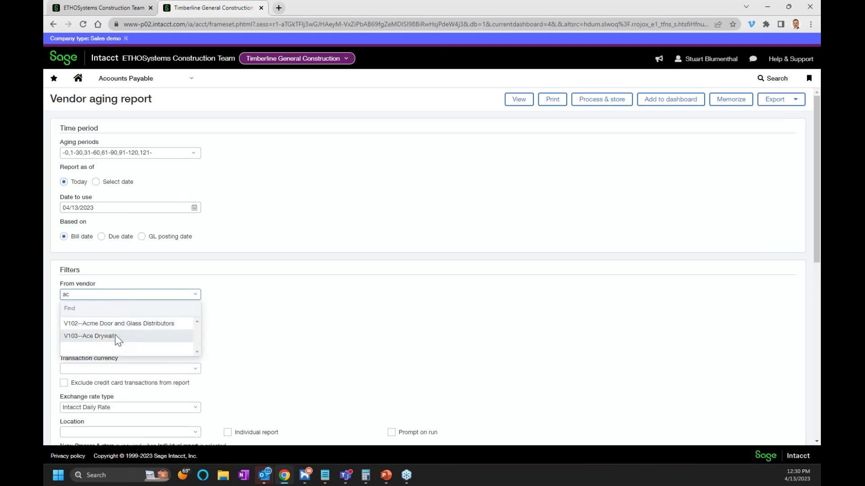
{"action": "left_click", "coordinate": [120, 336]}
{"action": "left_click", "coordinate": [519, 99]}
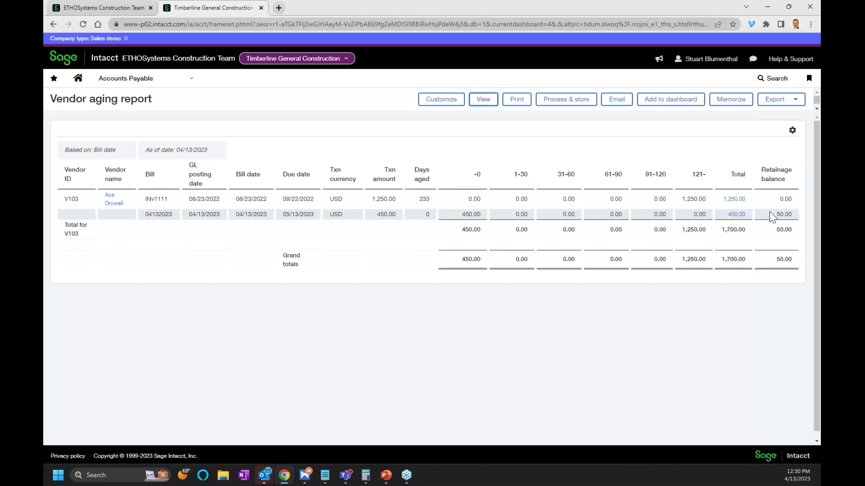
Step: Create a new AP retainage release dated 04/13/2023 in Accounts Payable and continue to its details
{"action": "left_click", "coordinate": [176, 83]}
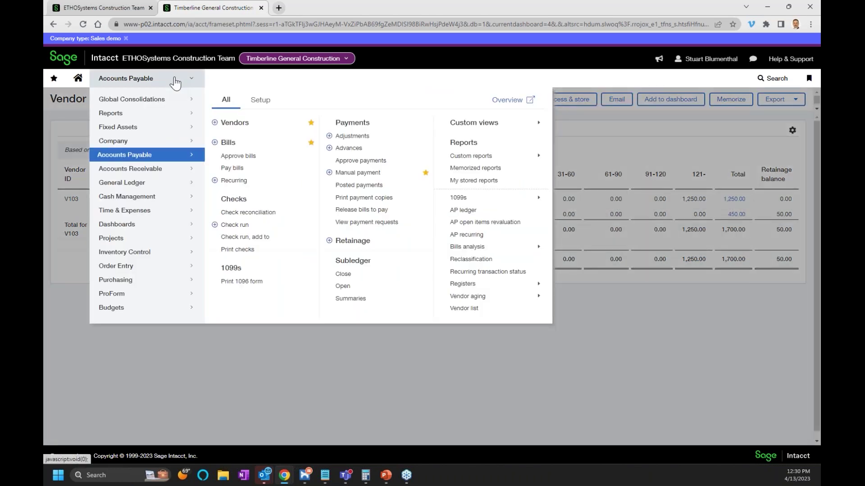
{"action": "left_click", "coordinate": [353, 241]}
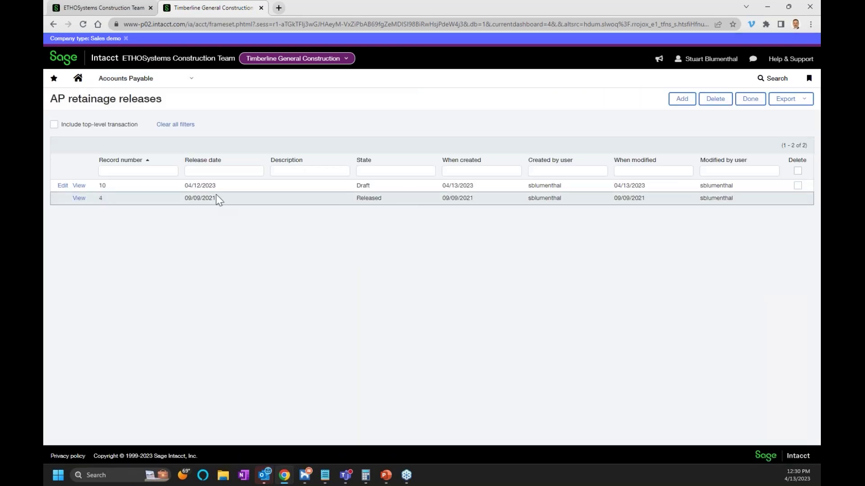
{"action": "left_click", "coordinate": [682, 100]}
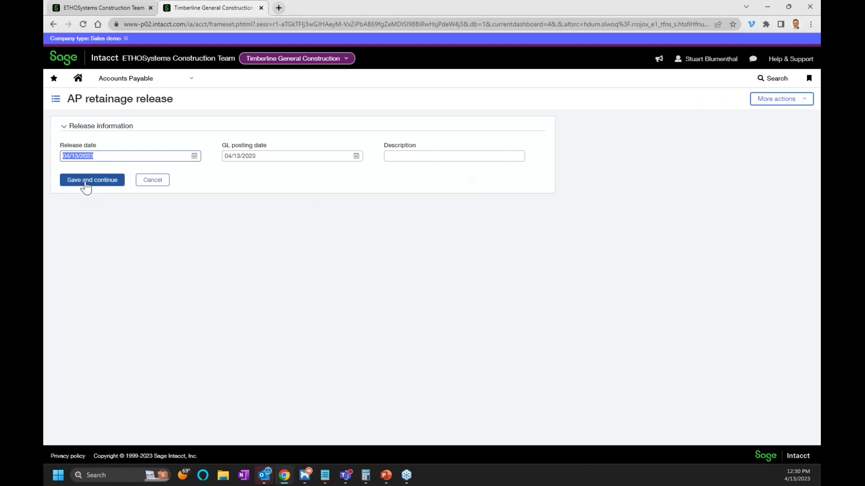
{"action": "left_click", "coordinate": [85, 184]}
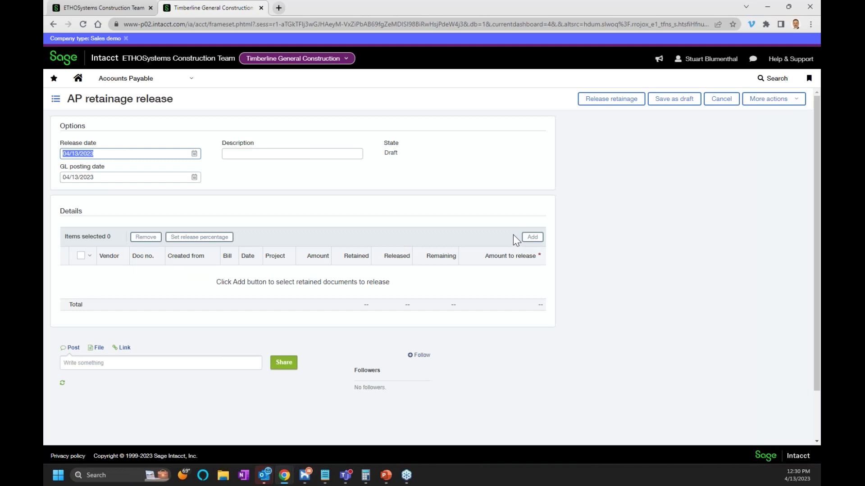
Step: Add Ace Drywall's releasable retainage record for APINV-00178 to the AP retainage release
{"action": "left_click", "coordinate": [531, 236]}
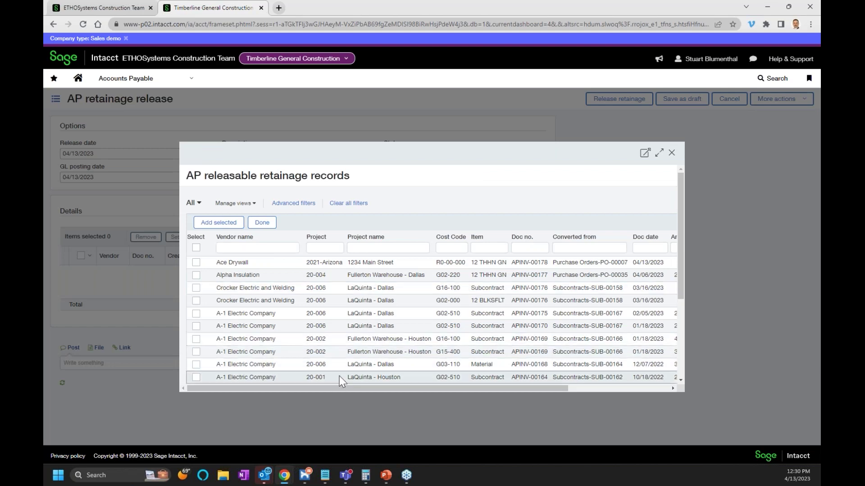
{"action": "left_click_drag", "start_coordinate": [334, 388], "coordinate": [388, 388]}
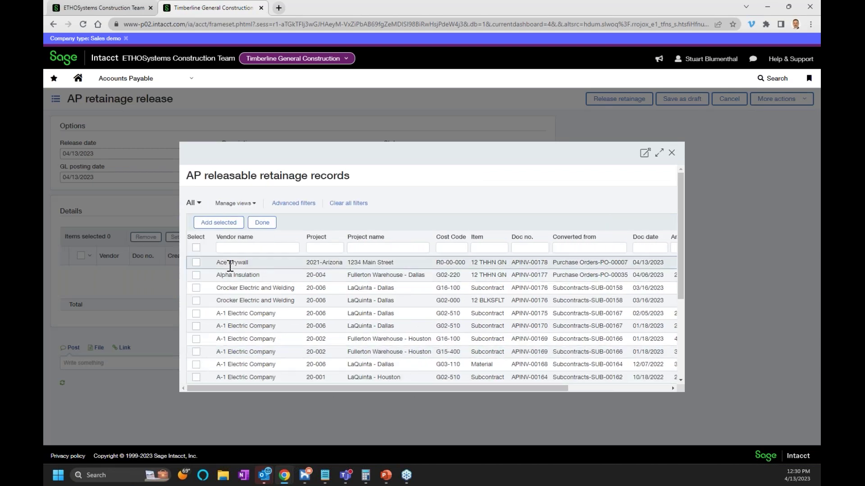
{"action": "left_click", "coordinate": [251, 249]}
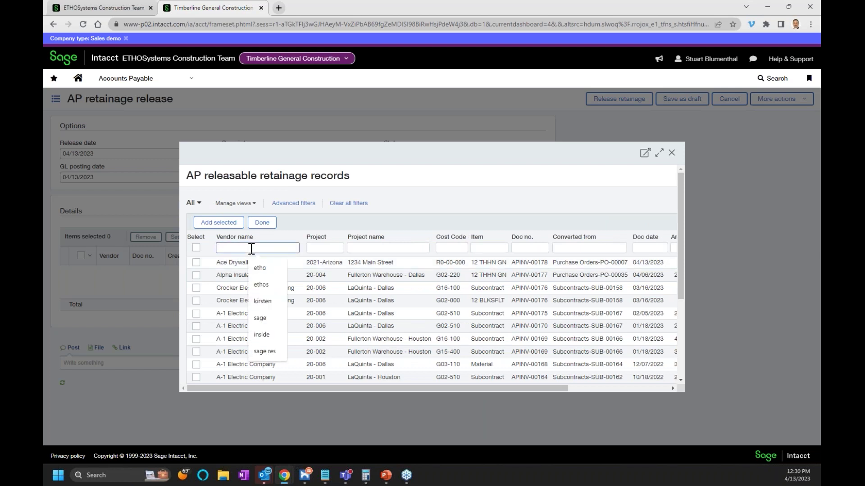
{"action": "left_click", "coordinate": [196, 263]}
{"action": "left_click", "coordinate": [235, 222]}
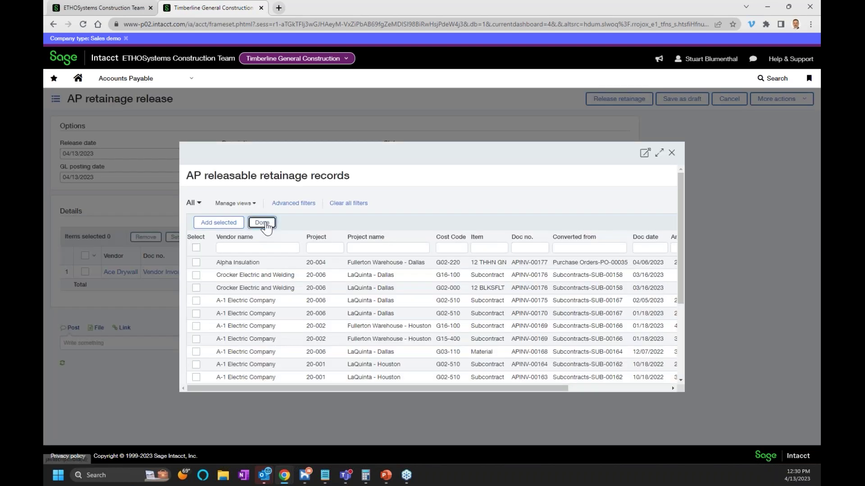
{"action": "left_click", "coordinate": [262, 223]}
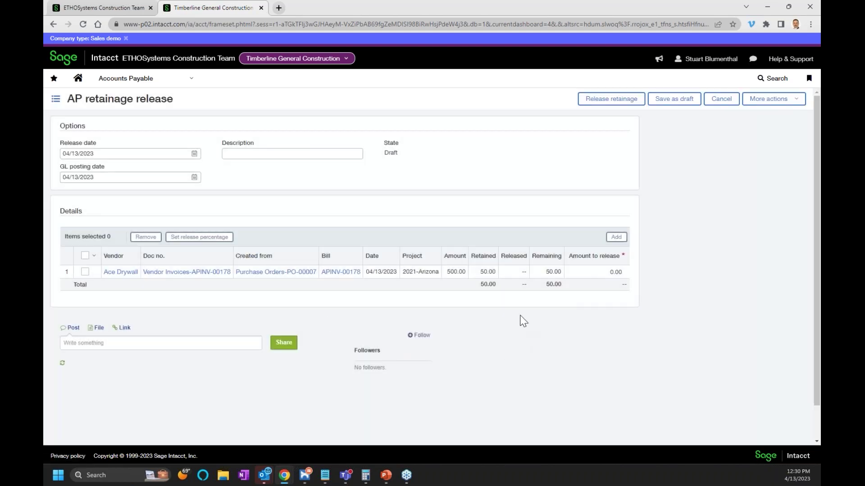
Step: Set the amount to release to 50 on the Ace Drywall line, and cancel out of the release without releasing the retainage
{"action": "left_click", "coordinate": [603, 272]}
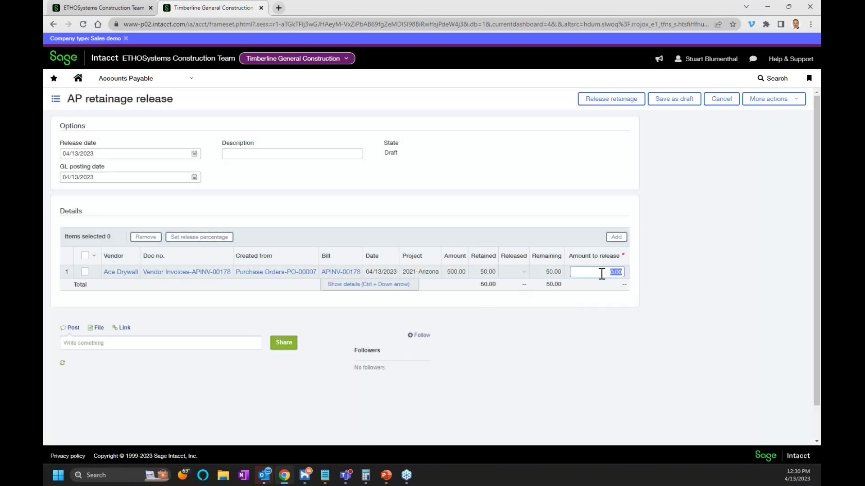
{"action": "type", "text": "50"}
{"action": "key", "text": "Tab"}
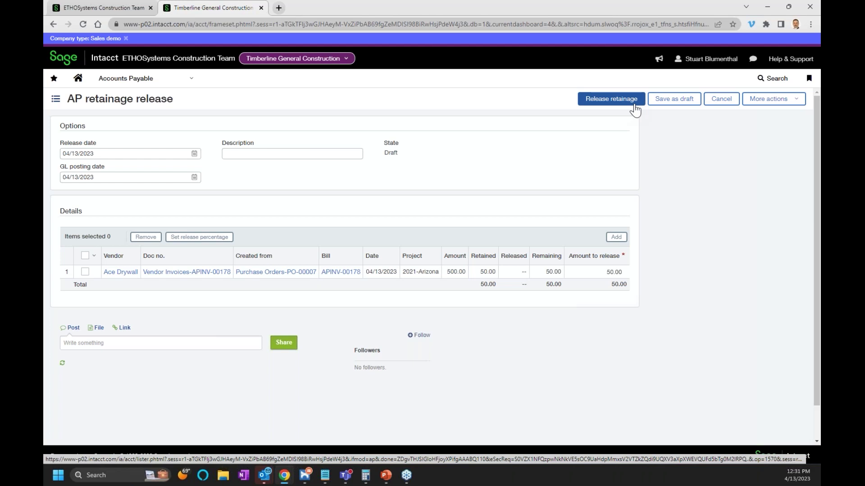
{"action": "left_click", "coordinate": [721, 101]}
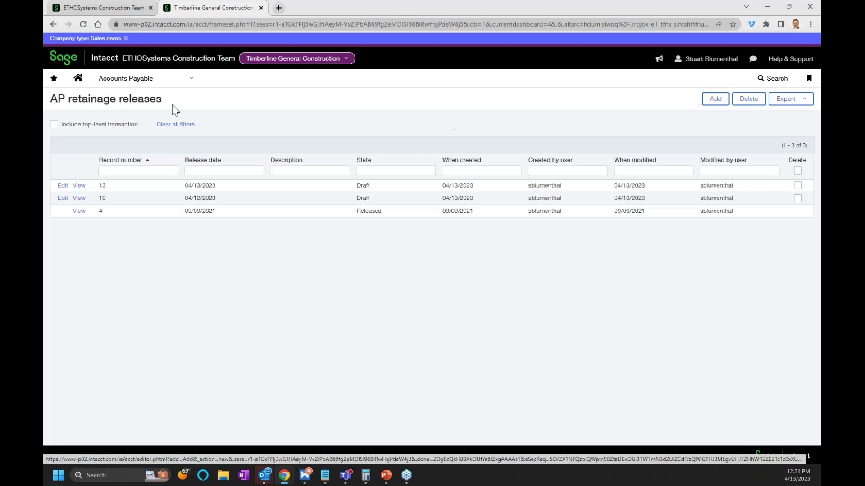
Step: Start a new Accounts Payable bill and select V103--Ace Drywall as its vendor
{"action": "left_click", "coordinate": [167, 86]}
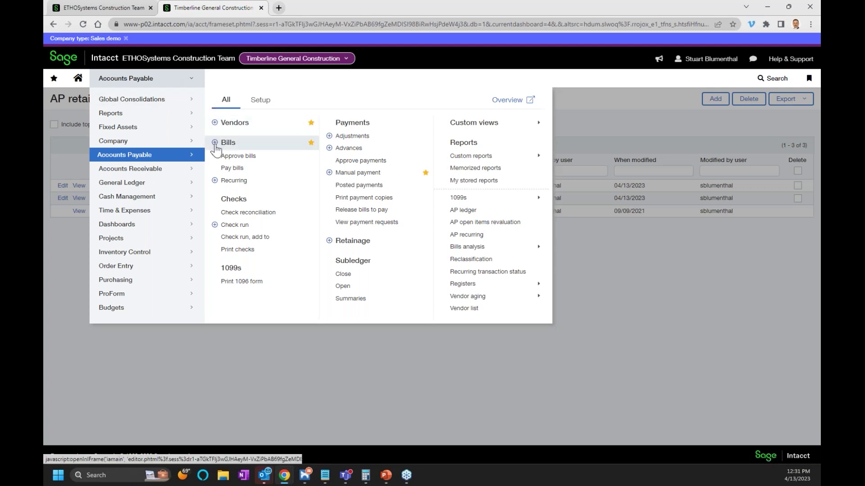
{"action": "left_click", "coordinate": [223, 155]}
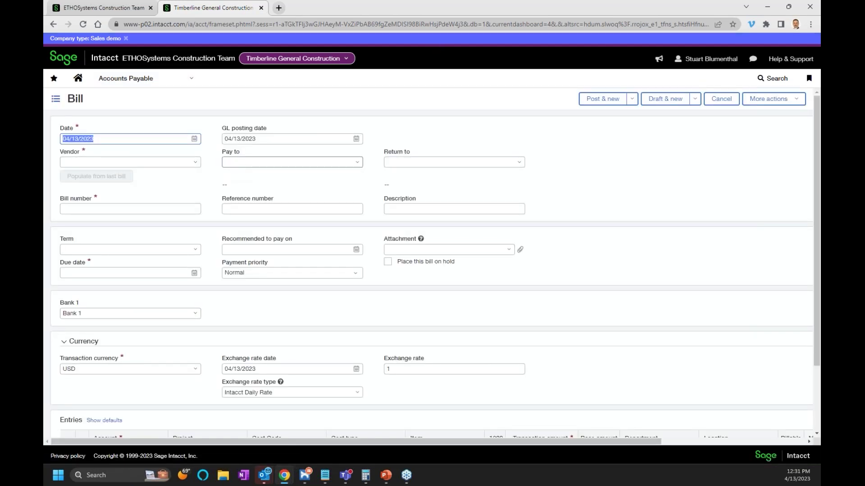
{"action": "left_click", "coordinate": [155, 163]}
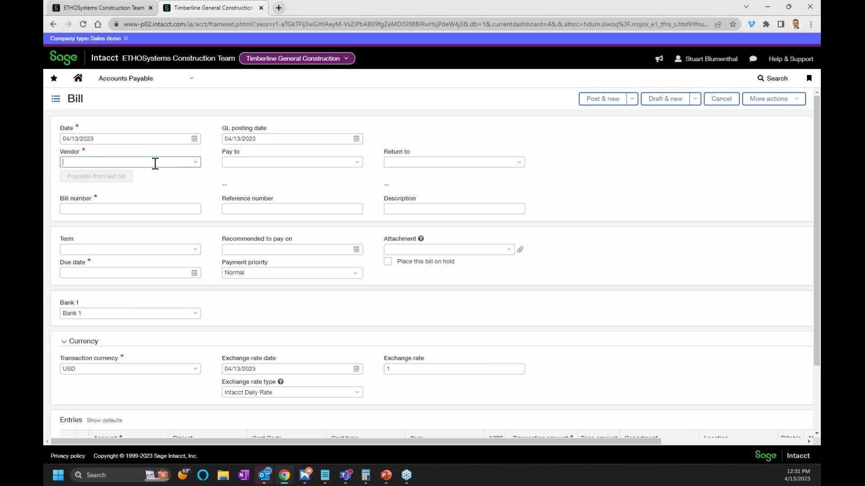
{"action": "type", "text": "ace"}
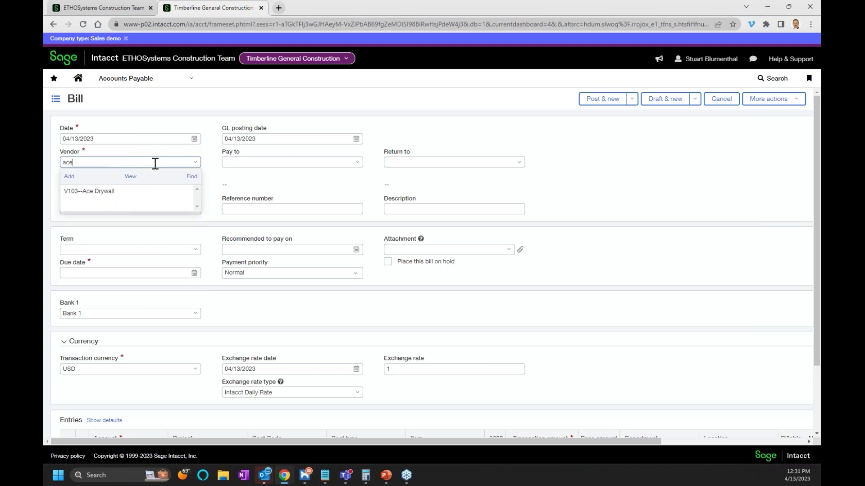
{"action": "left_click", "coordinate": [137, 191]}
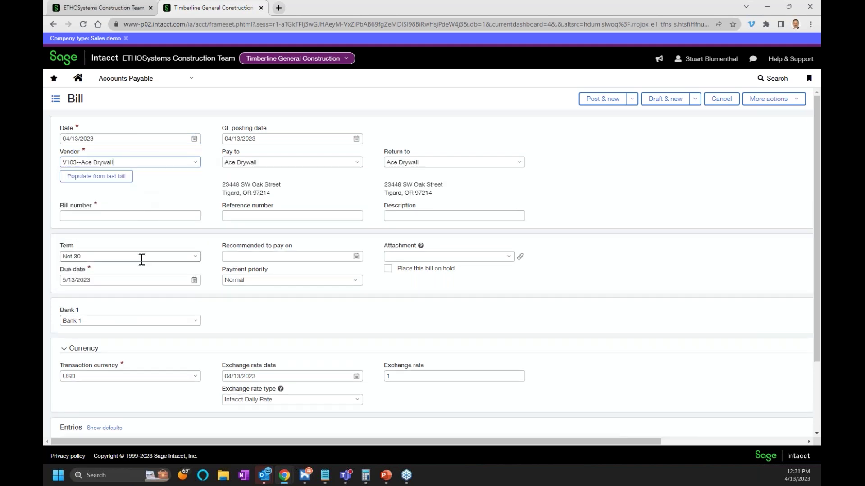
{"action": "scroll", "coordinate": [140, 266], "scroll_direction": "down", "scroll_amount": 2}
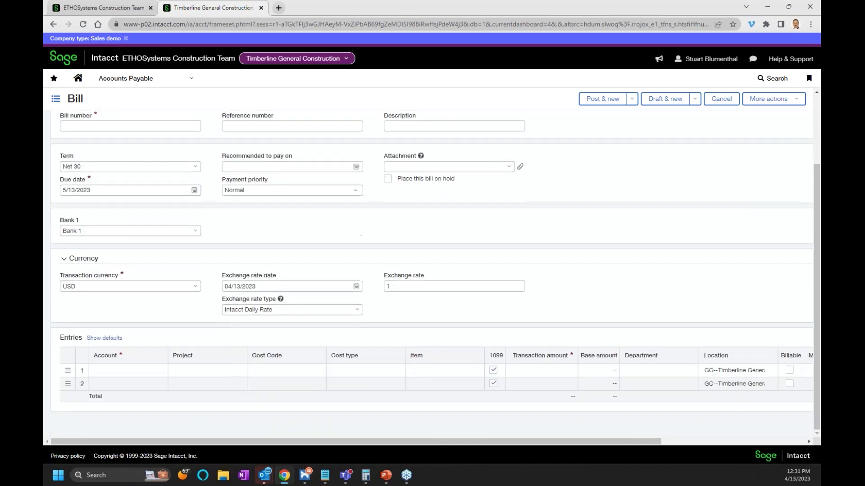
{"action": "left_click", "coordinate": [145, 370]}
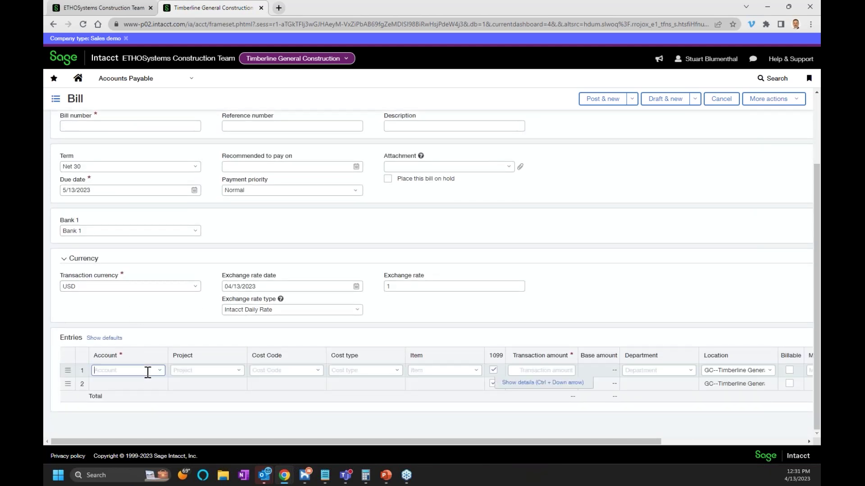
{"action": "left_click", "coordinate": [159, 371]}
{"action": "left_click", "coordinate": [159, 371]}
{"action": "left_click", "coordinate": [180, 370]}
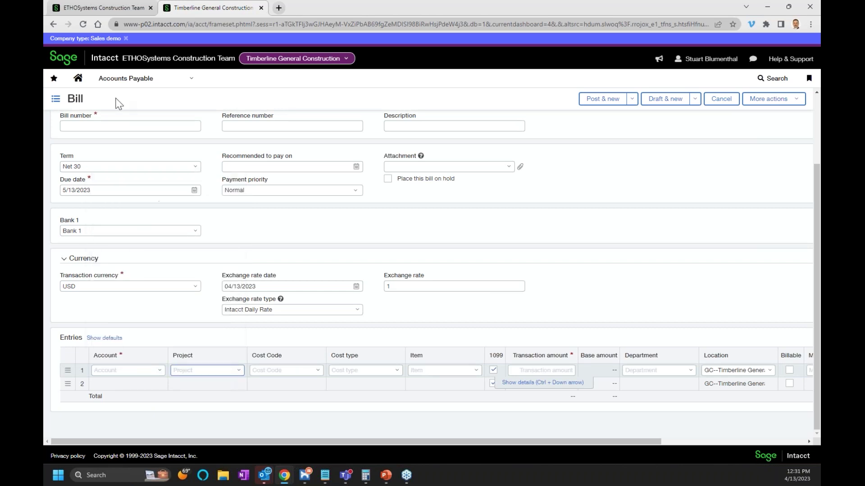
Step: Discard the unsaved bill, start a new vendor invoice in Purchasing and select V103--Ace Drywall as its vendor
{"action": "left_click", "coordinate": [145, 81]}
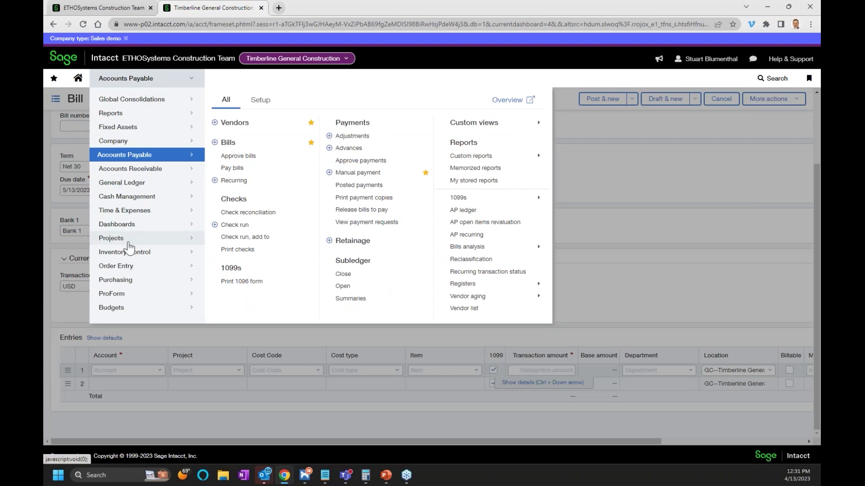
{"action": "left_click", "coordinate": [128, 283]}
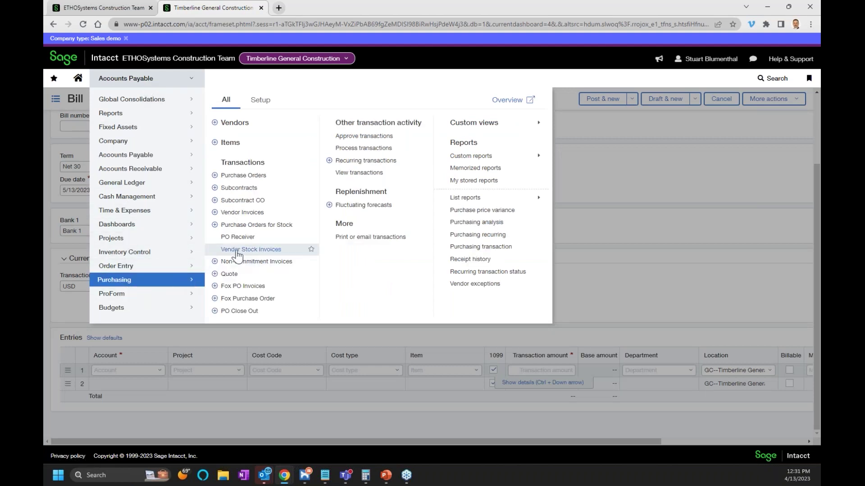
{"action": "left_click", "coordinate": [215, 219]}
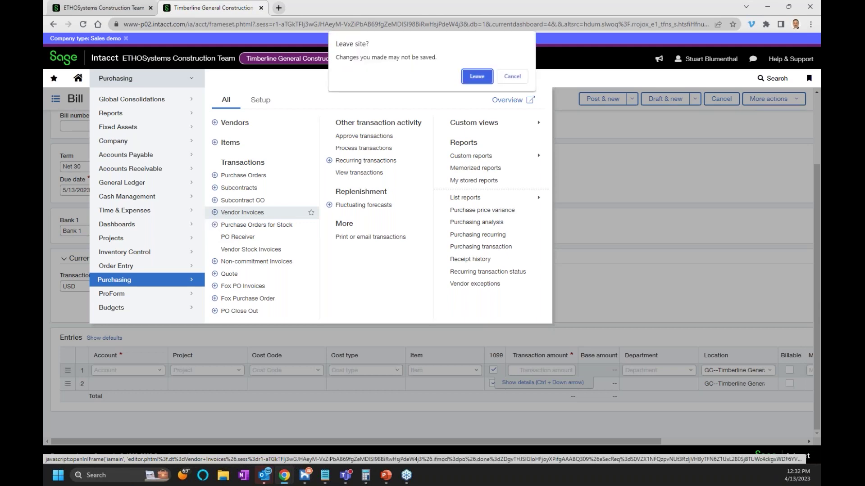
{"action": "left_click", "coordinate": [474, 75]}
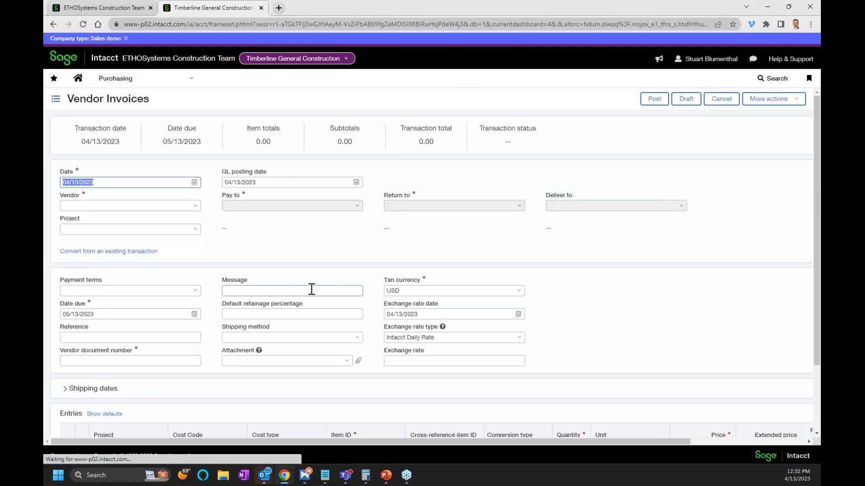
{"action": "left_click", "coordinate": [198, 210]}
{"action": "type", "text": "ace"}
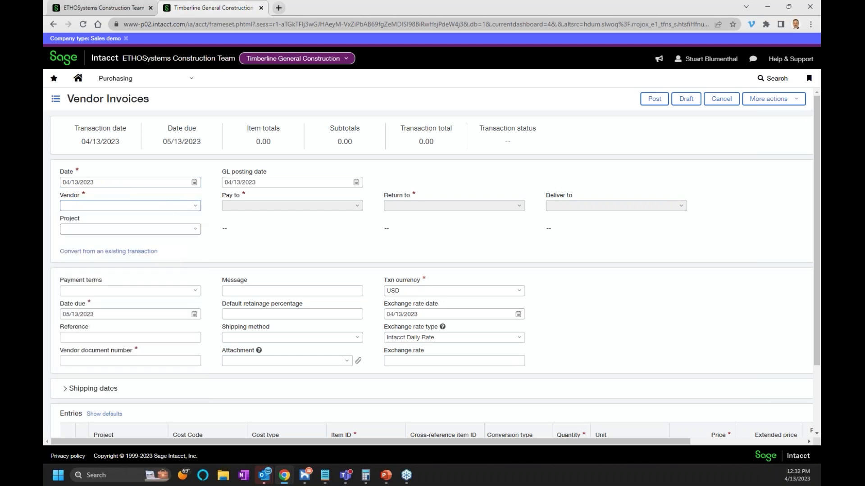
{"action": "left_click", "coordinate": [108, 234]}
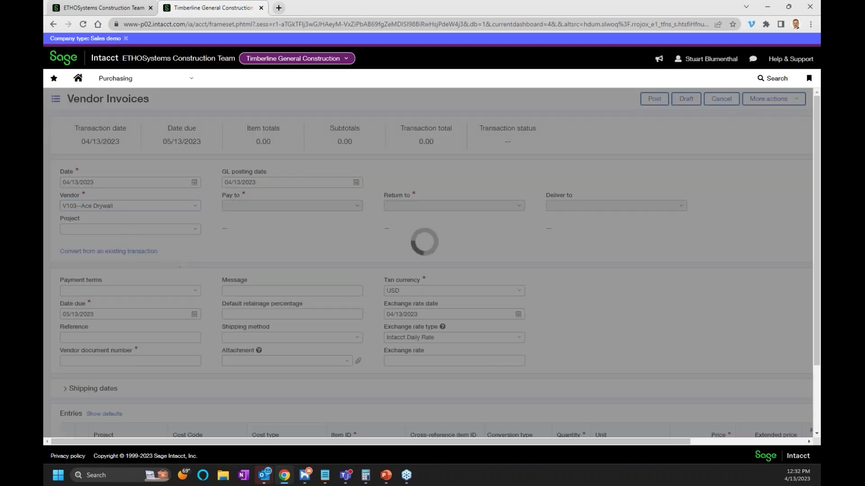
Step: Assign the first entry line to project 20-006--LaQuinta - Dallas, cost code G02-146--French Drains and cost type MAT--Materials
{"action": "scroll", "coordinate": [158, 316], "scroll_direction": "down", "scroll_amount": 2}
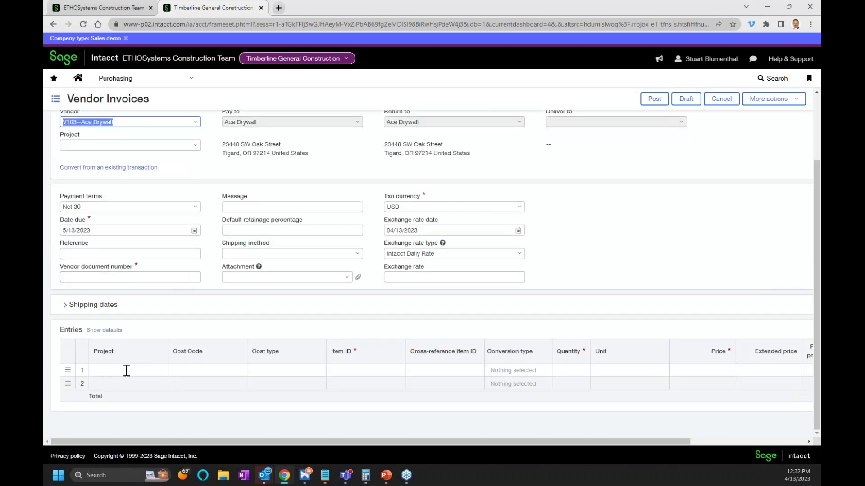
{"action": "left_click", "coordinate": [126, 370]}
{"action": "left_click", "coordinate": [160, 370]}
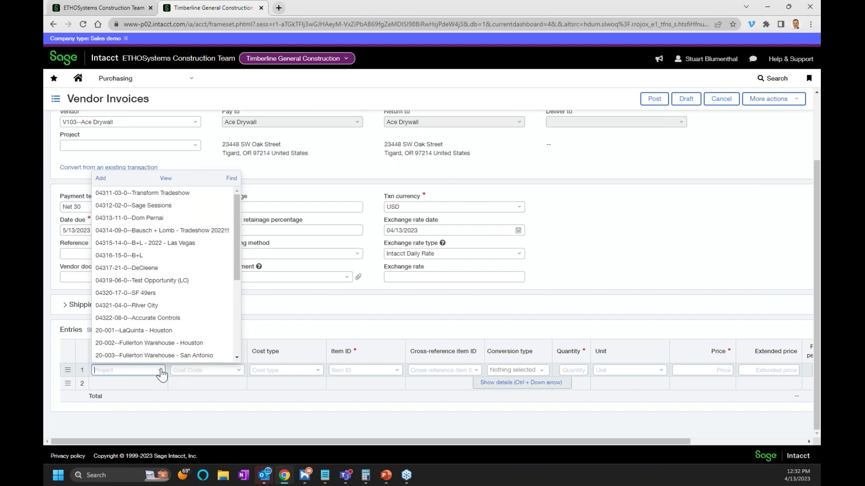
{"action": "scroll", "coordinate": [158, 328], "scroll_direction": "down", "scroll_amount": 2}
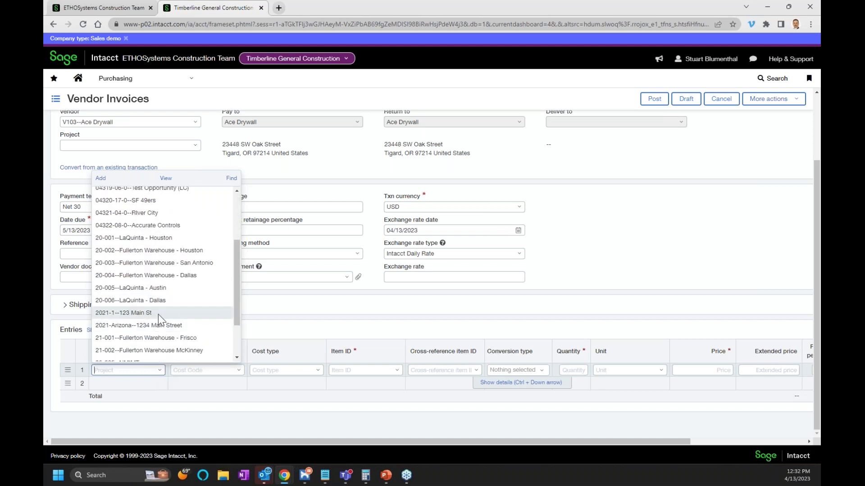
{"action": "left_click", "coordinate": [158, 301]}
{"action": "left_click", "coordinate": [239, 371]}
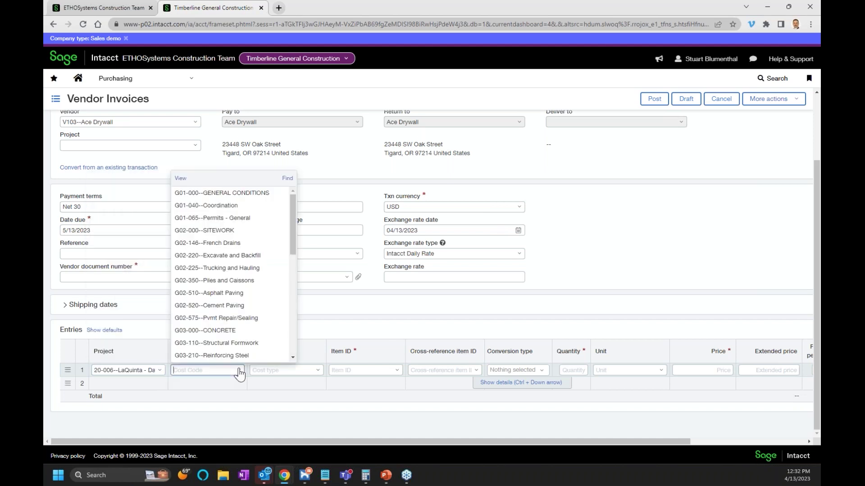
{"action": "left_click", "coordinate": [214, 243]}
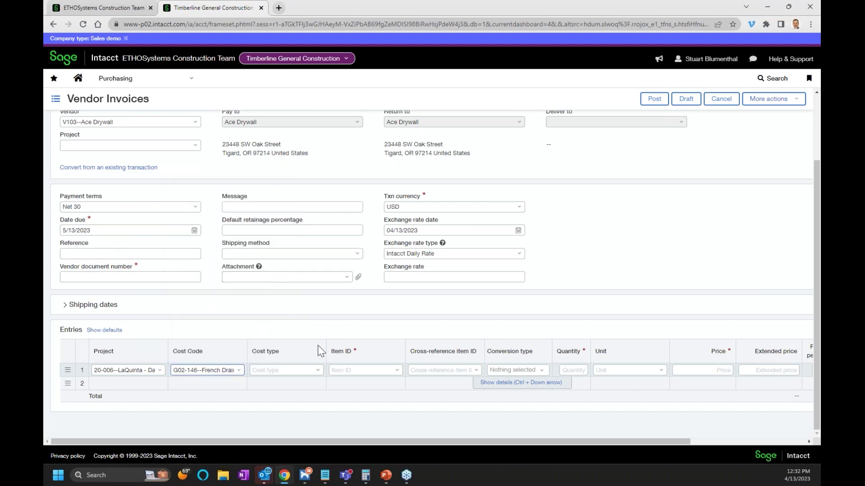
{"action": "left_click", "coordinate": [318, 371]}
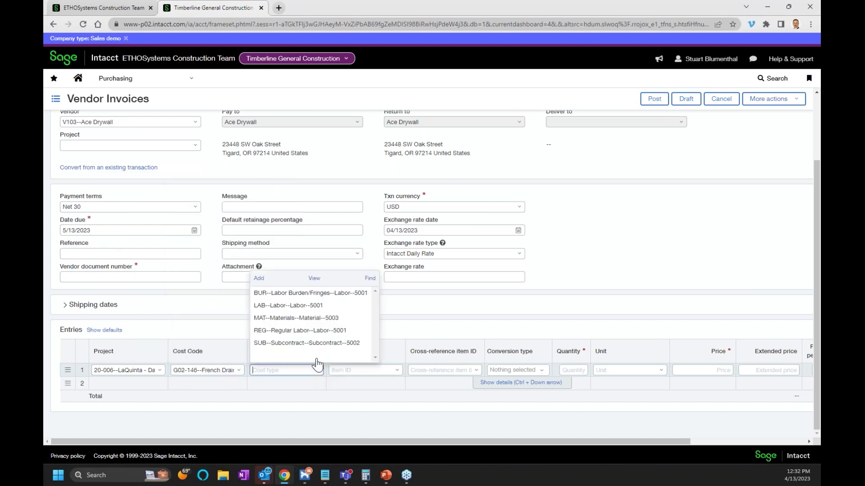
{"action": "left_click", "coordinate": [308, 318]}
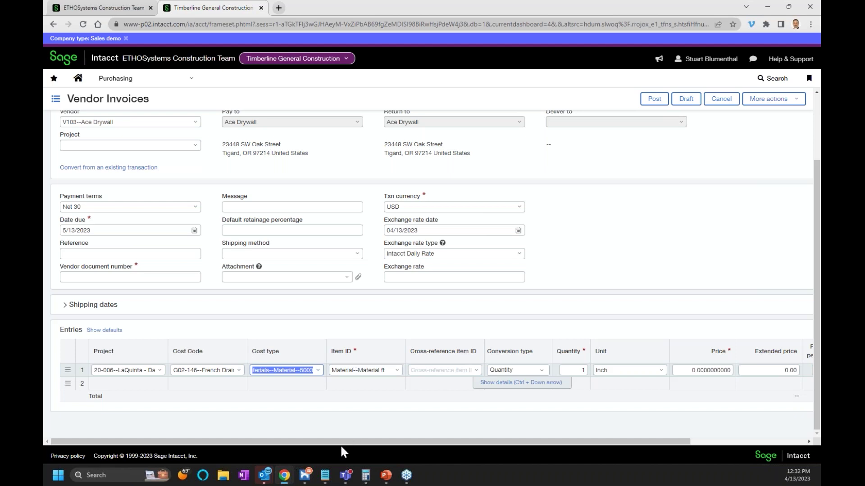
Step: Set the entry line's price to 100 and its retainage percentage to 100
{"action": "left_click_drag", "start_coordinate": [345, 441], "coordinate": [555, 446]}
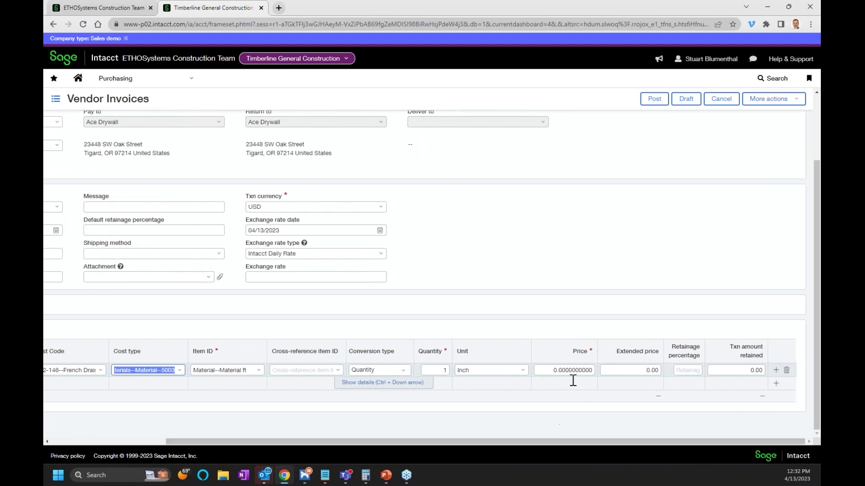
{"action": "left_click", "coordinate": [551, 370]}
{"action": "left_click_drag", "start_coordinate": [552, 370], "coordinate": [581, 371]}
{"action": "type", "text": "100"}
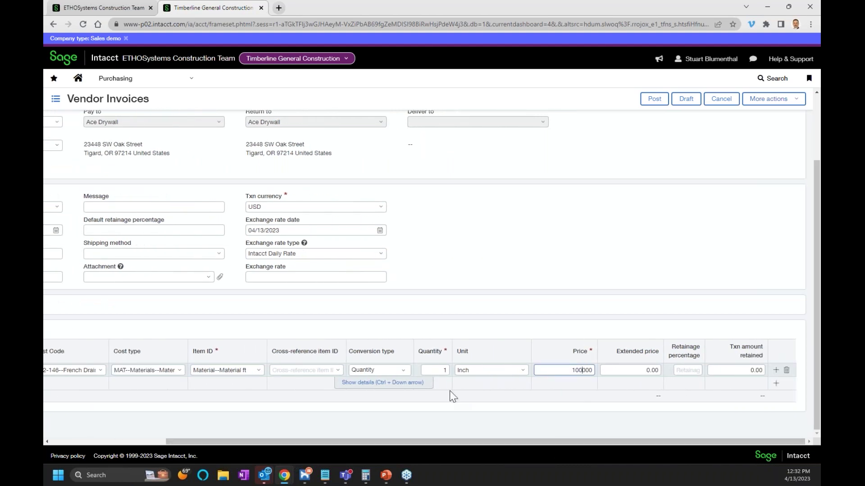
{"action": "type", "text": "."}
{"action": "key", "text": "Tab"}
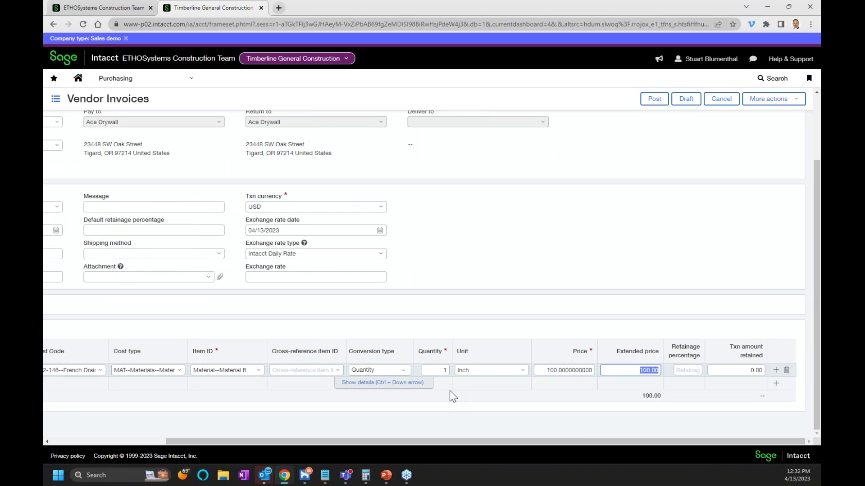
{"action": "key", "text": "Tab"}
{"action": "type", "text": "100"}
{"action": "key", "text": "Tab"}
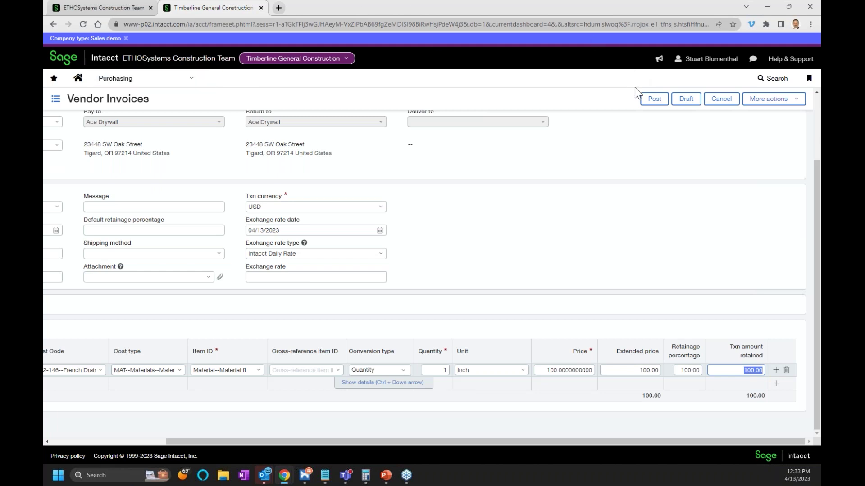
Step: Enter 04132023a as the vendor document number and post the vendor invoice
{"action": "left_click", "coordinate": [653, 100]}
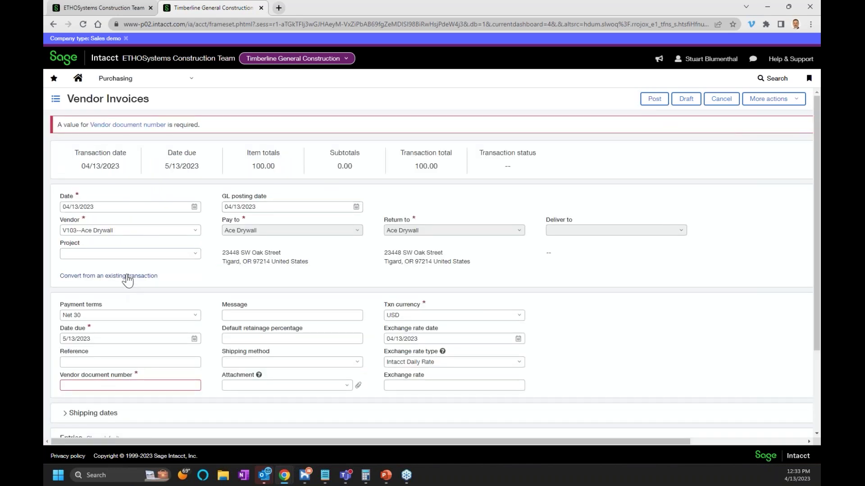
{"action": "left_click", "coordinate": [120, 385]}
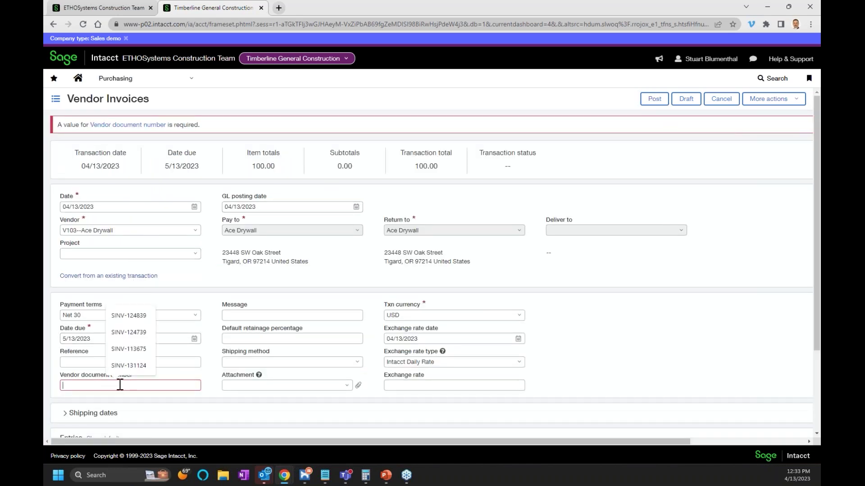
{"action": "type", "text": "0423"}
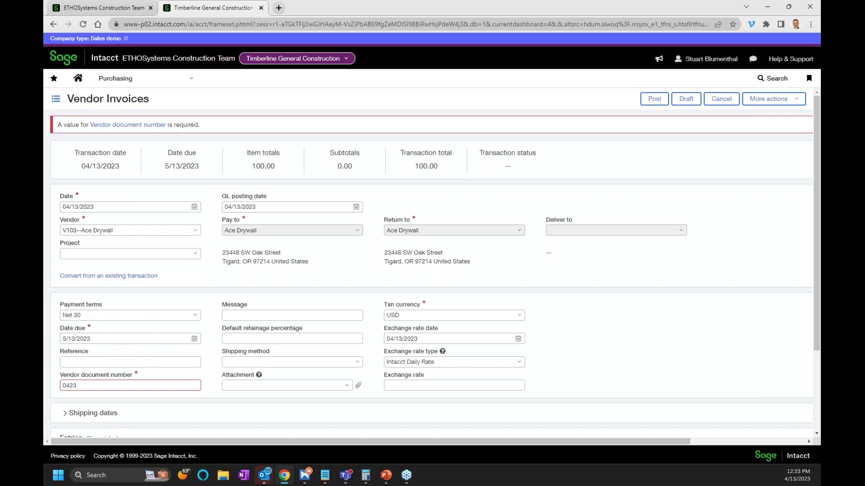
{"action": "key", "text": "BackSpace"}
{"action": "key", "text": "BackSpace"}
{"action": "type", "text": "132023a"}
{"action": "left_click", "coordinate": [653, 100]}
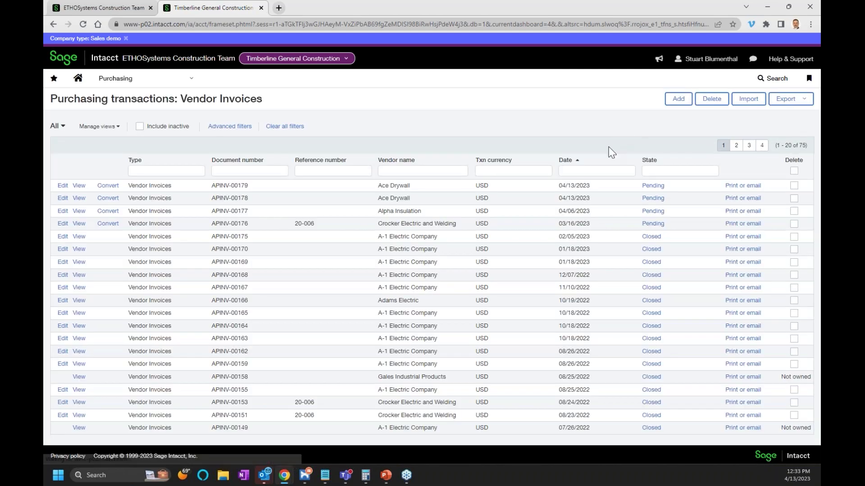
Step: Run the Accounts Payable vendor aging report starting from vendor V103--Ace Drywall and examine the retainage balance of bill 04132023a
{"action": "left_click", "coordinate": [136, 81]}
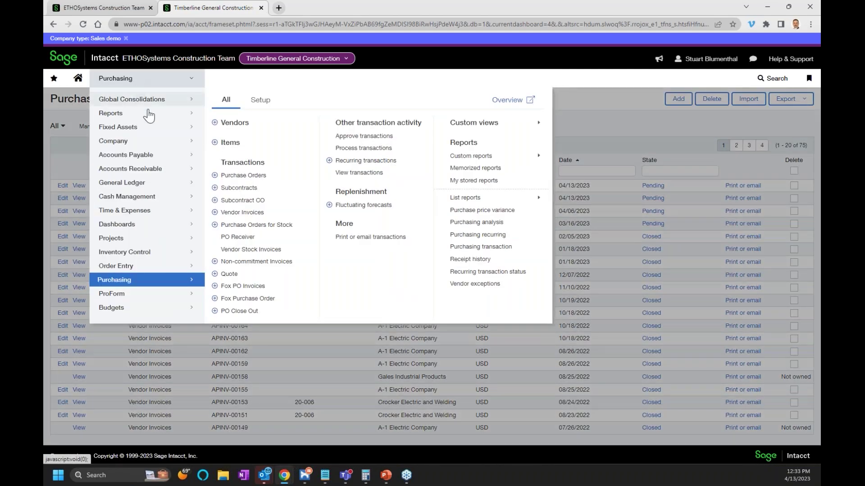
{"action": "left_click", "coordinate": [146, 156]}
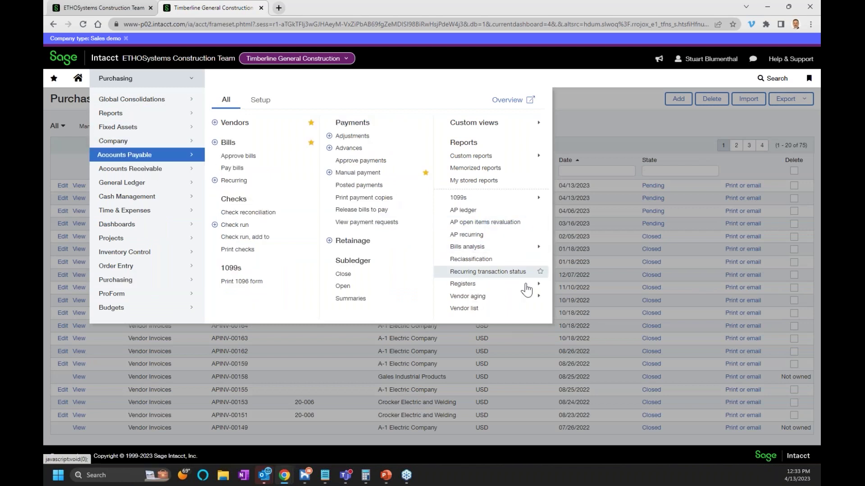
{"action": "mouse_move", "coordinate": [527, 295]}
{"action": "left_click", "coordinate": [558, 304]}
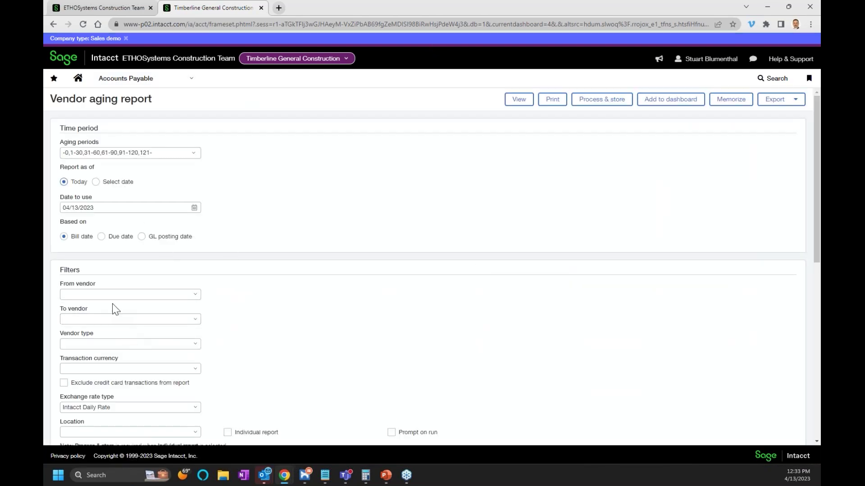
{"action": "left_click", "coordinate": [118, 294]}
{"action": "type", "text": "ac"}
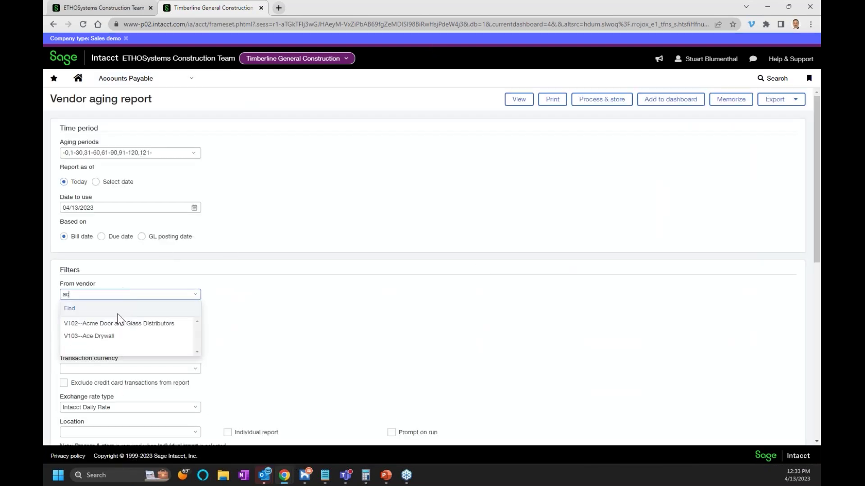
{"action": "left_click", "coordinate": [90, 336]}
{"action": "left_click", "coordinate": [521, 103]}
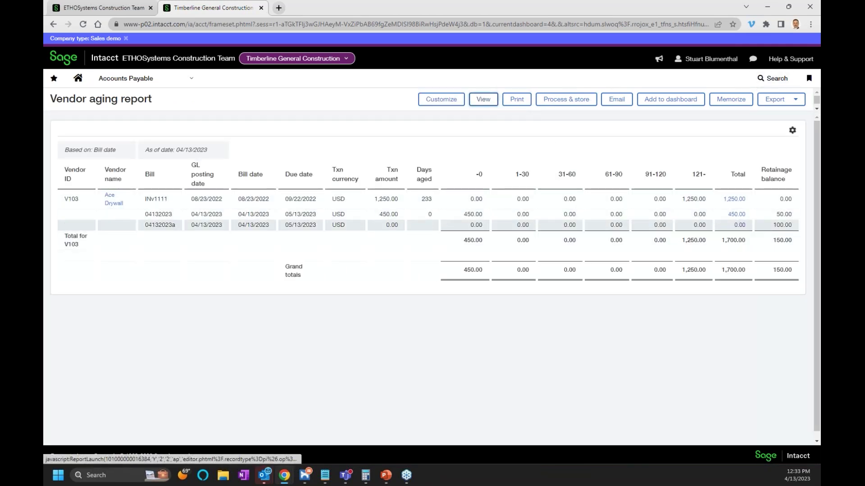
{"action": "double_click", "coordinate": [788, 226]}
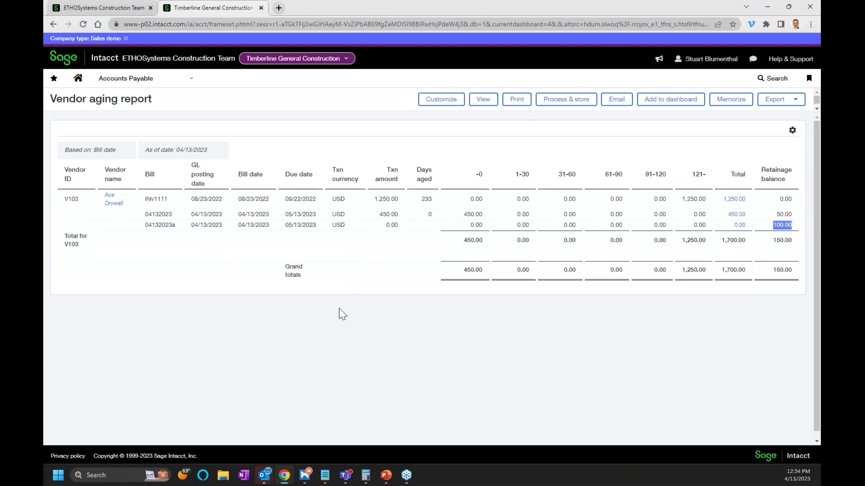
Step: Switch to the running PowerPoint slide show and advance from the AP retainage demo slide to Upcoming Webinars
{"action": "left_click", "coordinate": [386, 475]}
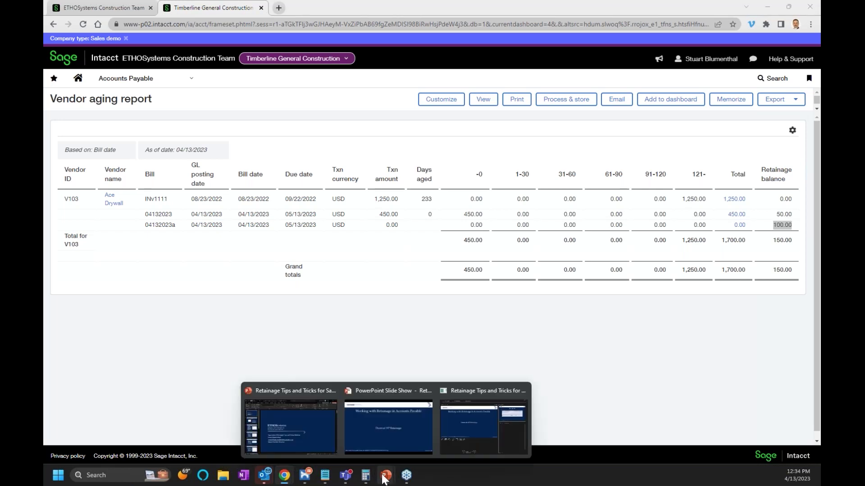
{"action": "left_click", "coordinate": [309, 435]}
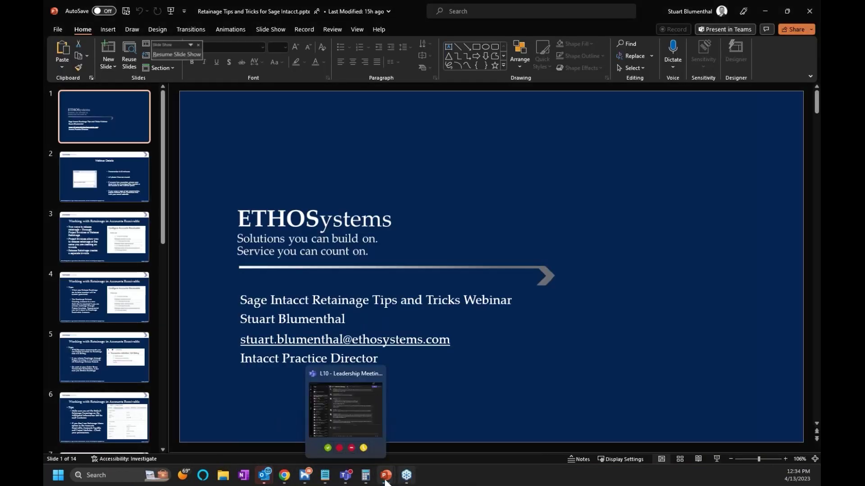
{"action": "mouse_move", "coordinate": [386, 477]}
{"action": "left_click", "coordinate": [399, 437]}
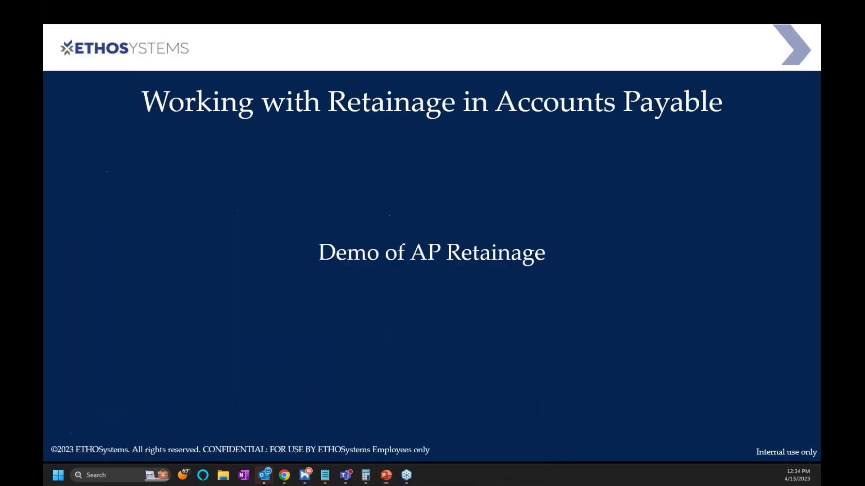
{"action": "left_click", "coordinate": [296, 357]}
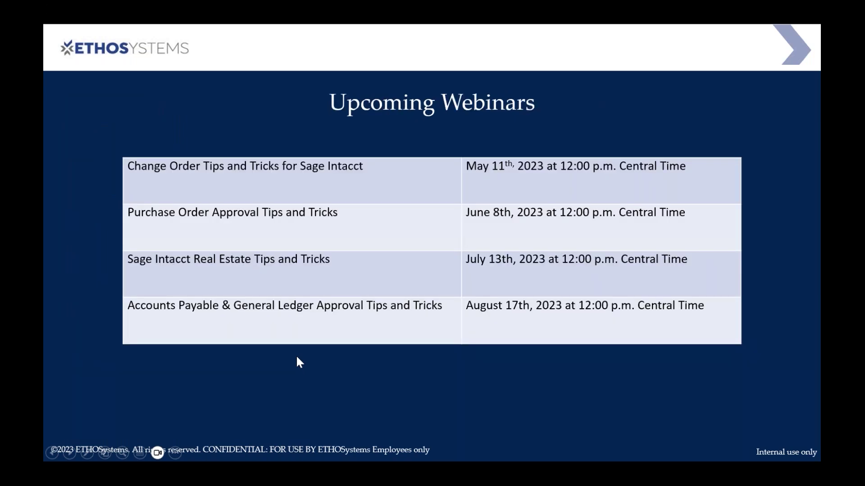